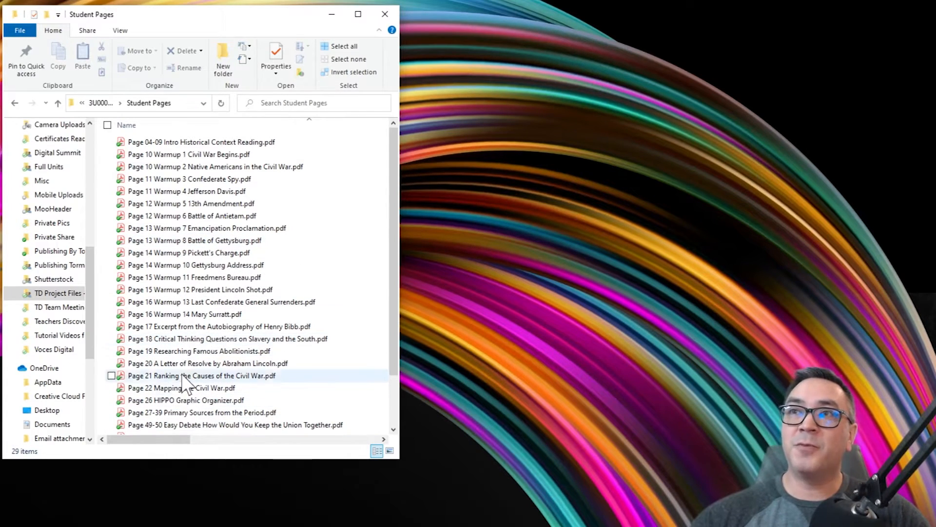
Open Page 18 Critical Thinking Questions on Slavery and the South.pdf in Acrobat and place its window beside the file list.
{"action": "left_click", "coordinate": [128, 340]}
{"action": "double_click", "coordinate": [127, 340]}
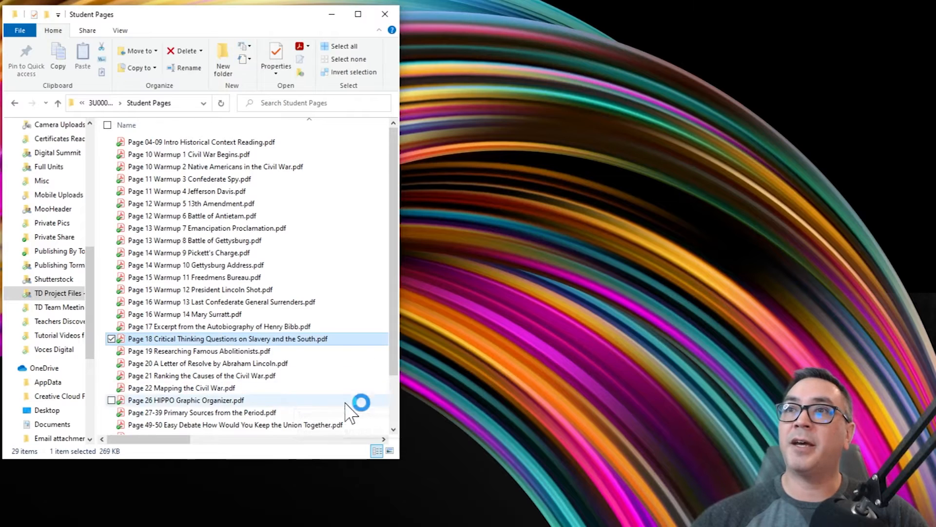
{"action": "left_click_drag", "start_coordinate": [372, 11], "coordinate": [734, 10]}
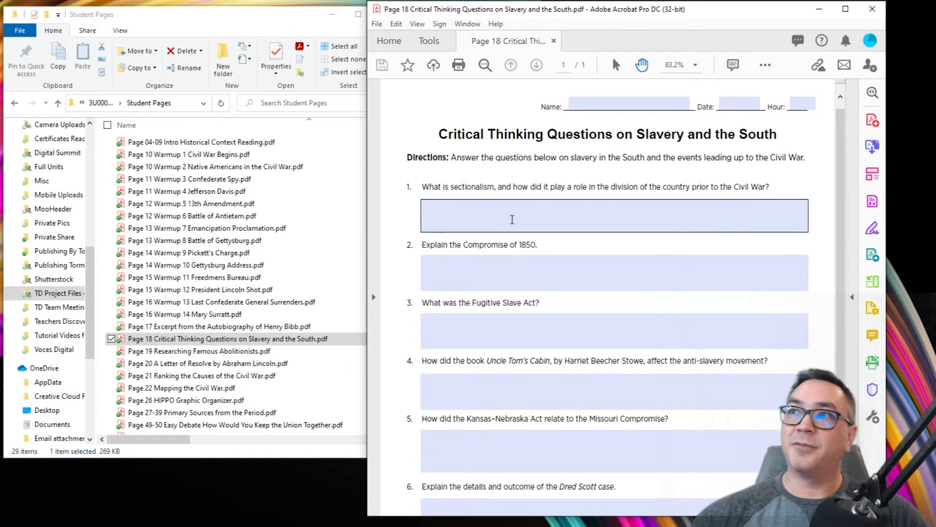
Try out question 1's answer field with the sample text "aldjasd;lfa;ljsdk jl;kadsj fka" and clear it again.
{"action": "left_click", "coordinate": [513, 220]}
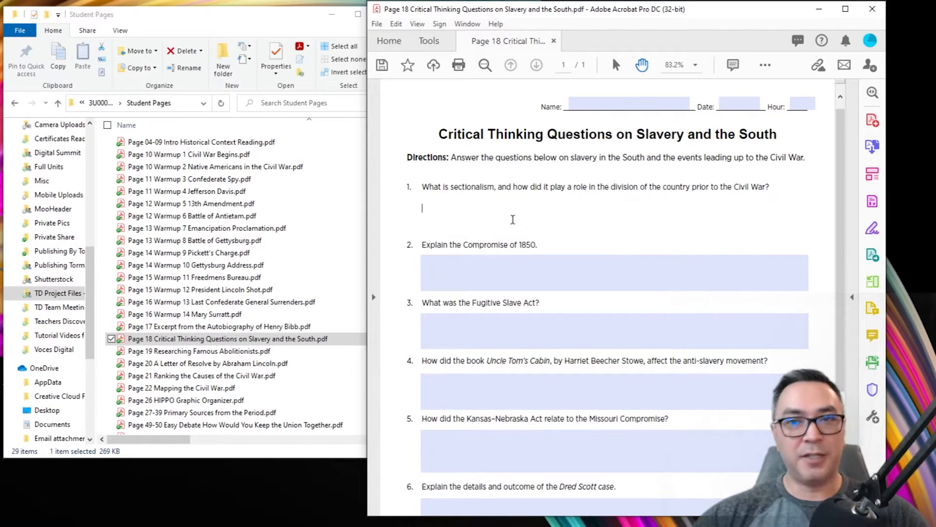
{"action": "type", "text": "aldjasd;lfa;ljsdk jl;kadsj fka"}
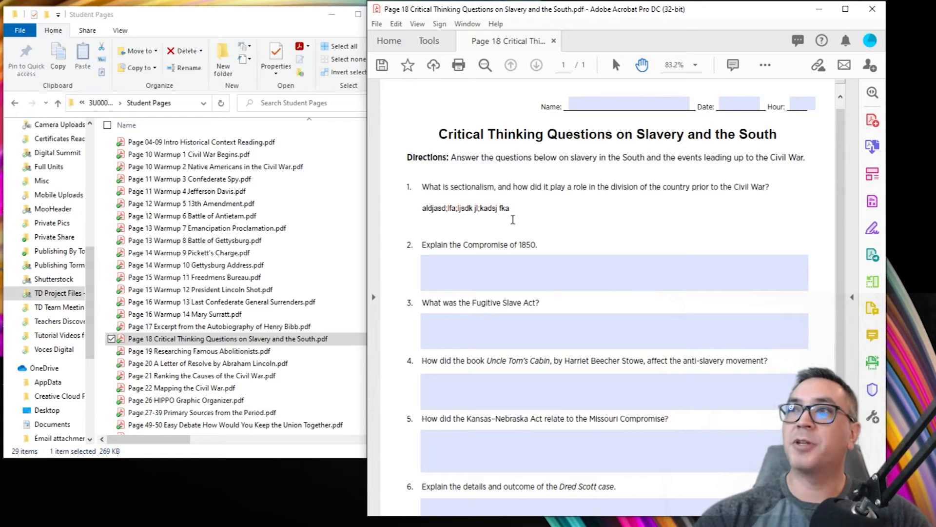
{"action": "key", "text": "BackSpace"}
{"action": "key", "text": "BackSpace"}
{"action": "key", "text": "BackSpace"}
{"action": "key", "text": "BackSpace"}
{"action": "key", "text": "BackSpace"}
{"action": "key", "text": "BackSpace"}
{"action": "key", "text": "BackSpace"}
{"action": "key", "text": "BackSpace"}
{"action": "key", "text": "BackSpace"}
{"action": "key", "text": "BackSpace"}
{"action": "key", "text": "BackSpace"}
{"action": "key", "text": "BackSpace"}
{"action": "key", "text": "BackSpace"}
{"action": "key", "text": "BackSpace"}
{"action": "key", "text": "BackSpace"}
{"action": "key", "text": "BackSpace"}
{"action": "key", "text": "BackSpace"}
{"action": "key", "text": "BackSpace"}
{"action": "key", "text": "BackSpace"}
{"action": "key", "text": "BackSpace"}
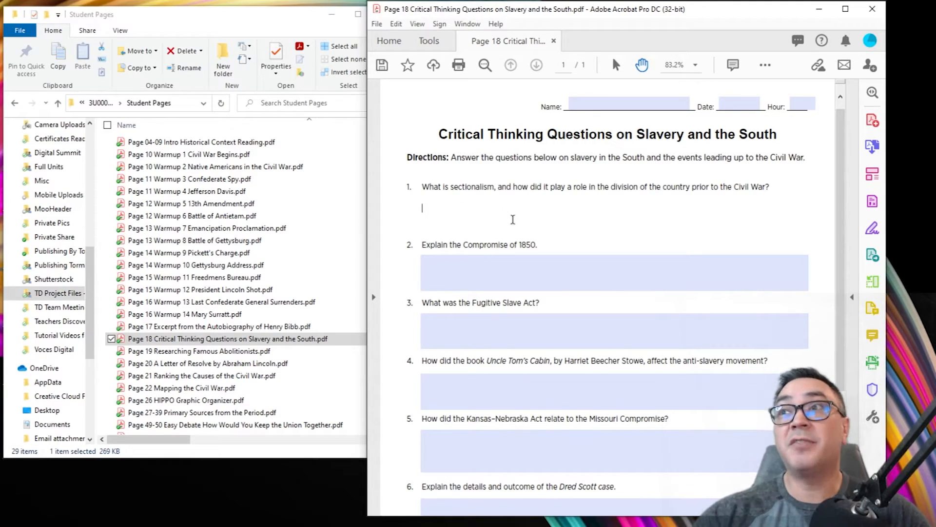
{"action": "left_click", "coordinate": [412, 152]}
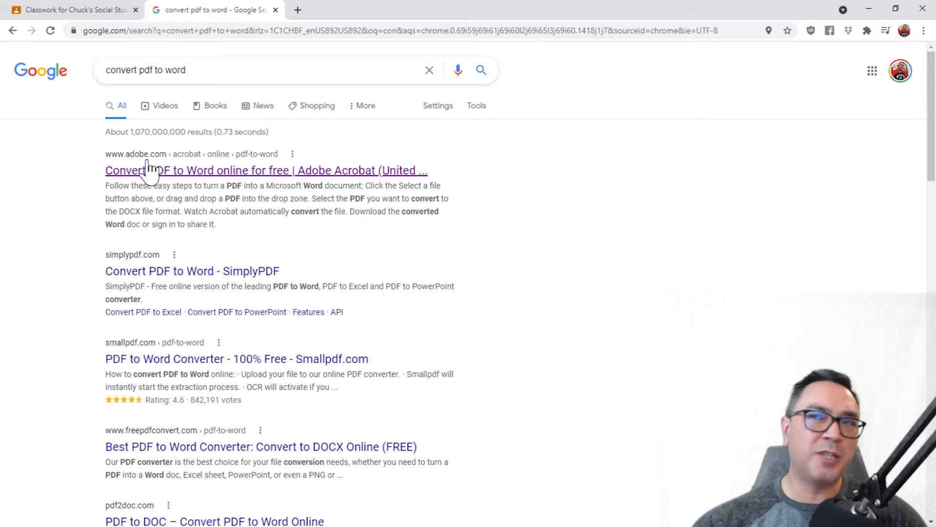
Open Adobe's online PDF to Word converter and load Page 18 Critical Thinking Questions on Slavery and the South.pdf.
{"action": "left_click", "coordinate": [201, 176]}
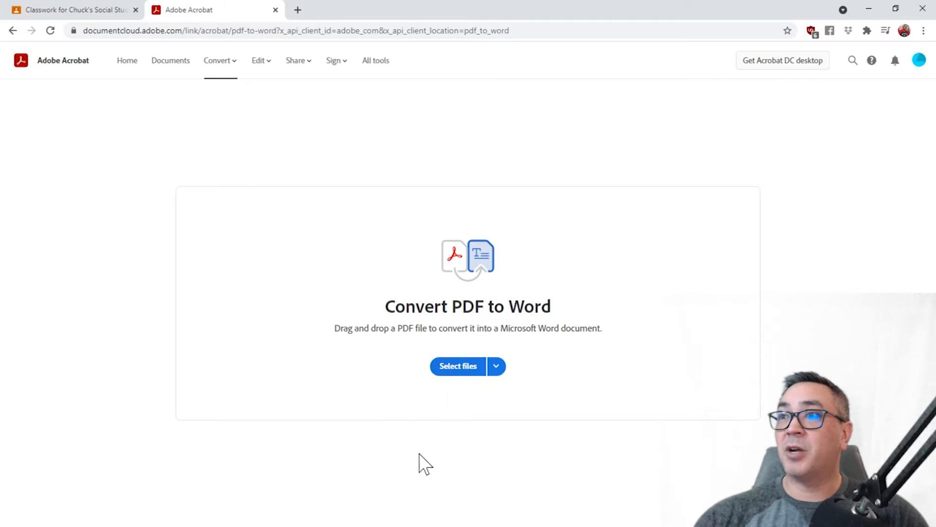
{"action": "left_click", "coordinate": [464, 372]}
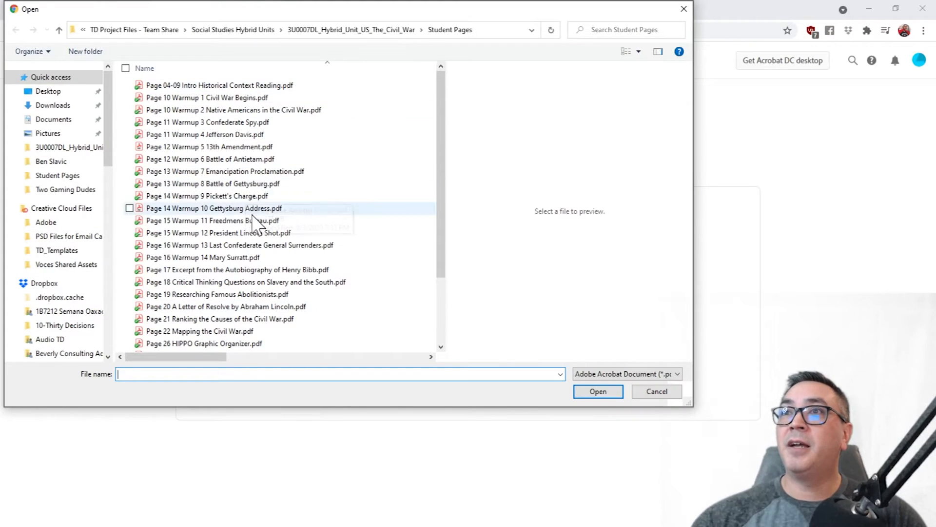
{"action": "left_click", "coordinate": [195, 283]}
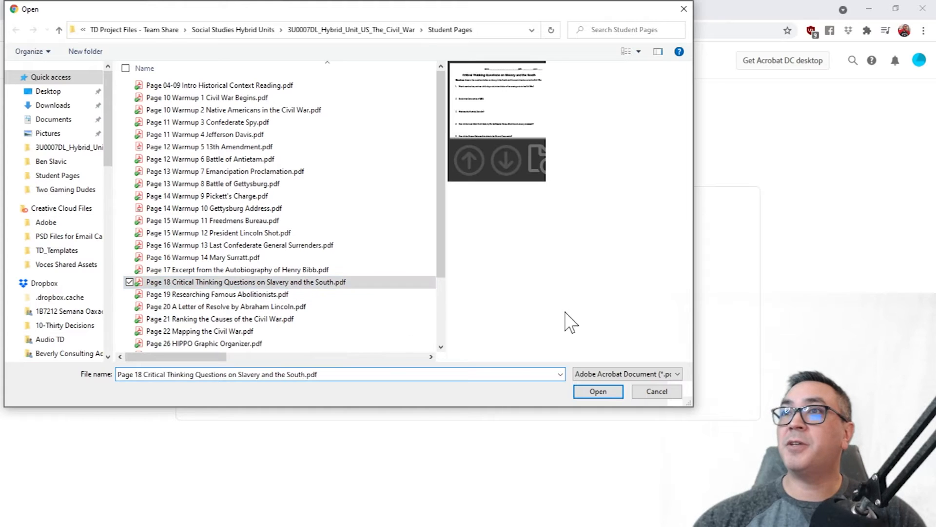
{"action": "left_click", "coordinate": [596, 395]}
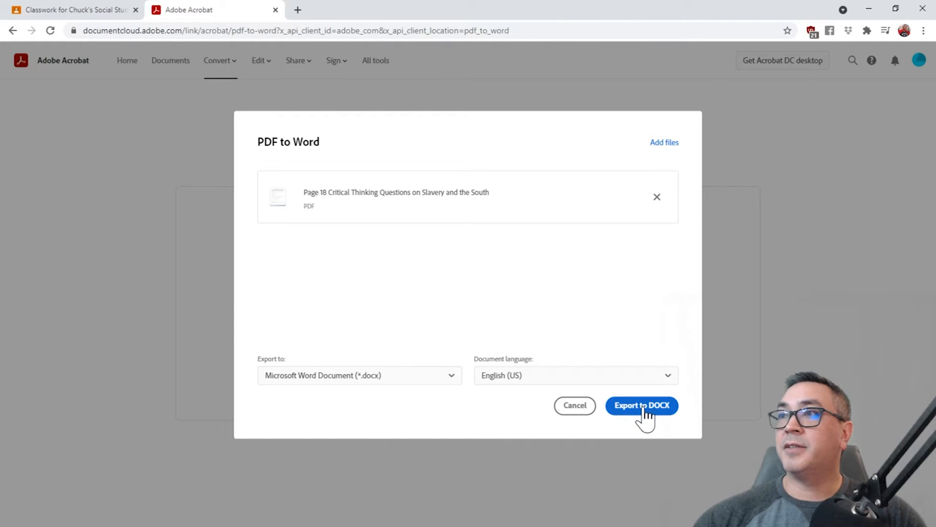
Export the loaded PDF as a Microsoft Word Document (*.docx).
{"action": "left_click", "coordinate": [391, 382]}
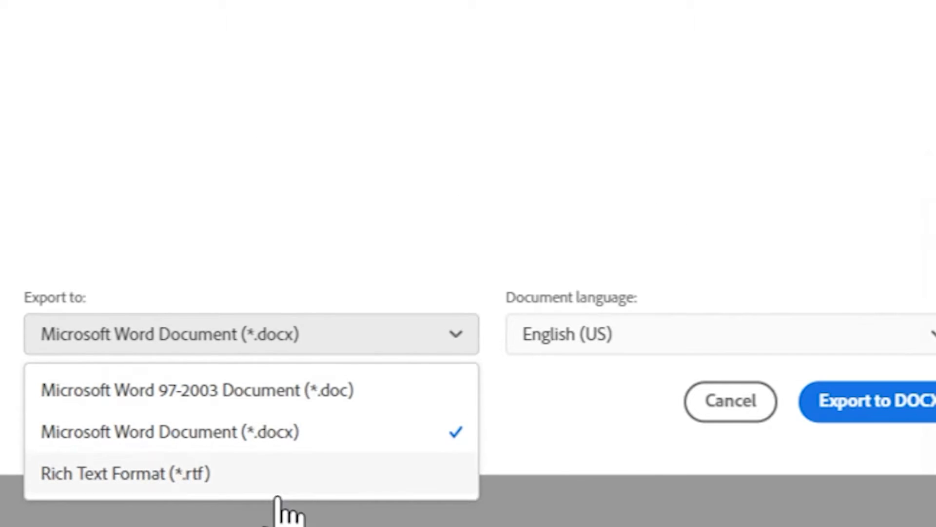
{"action": "left_click", "coordinate": [284, 443]}
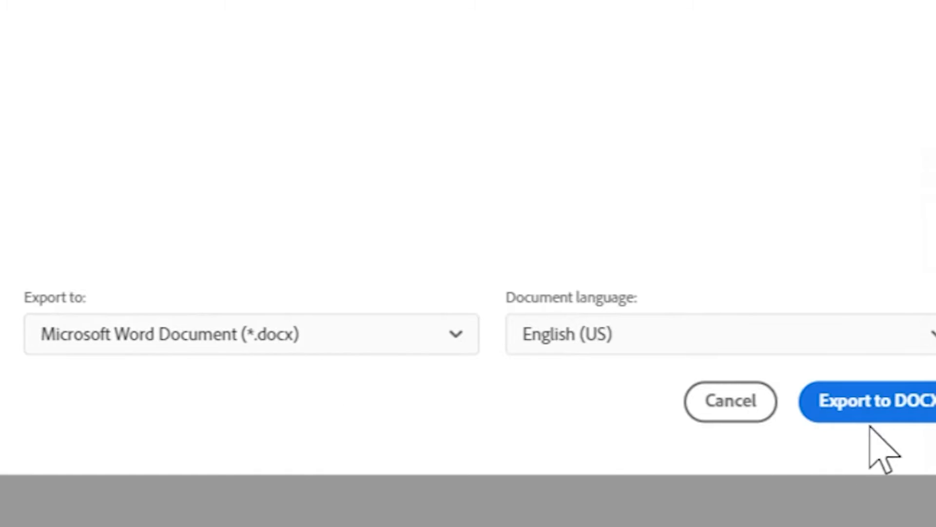
{"action": "left_click", "coordinate": [879, 403]}
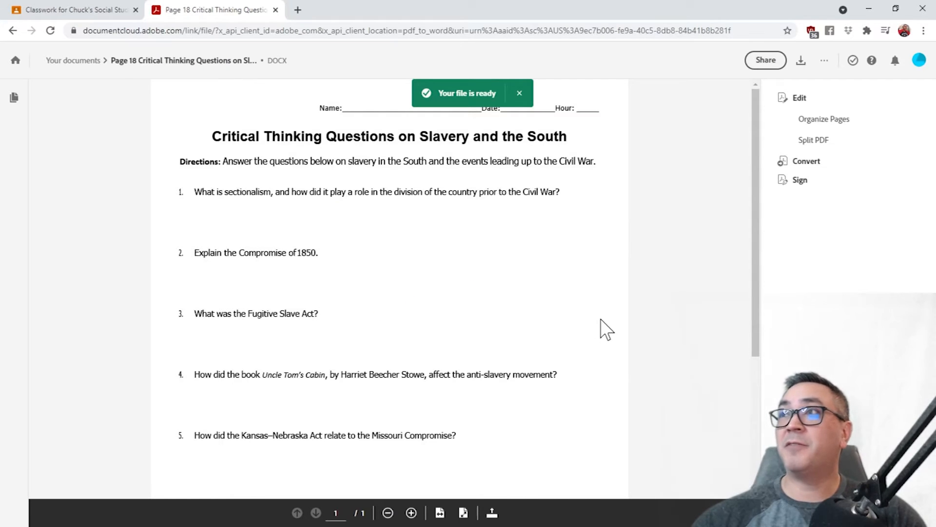
Check the converted worksheet's questions, download the file and open the downloaded document in Word.
{"action": "scroll", "coordinate": [305, 324], "scroll_direction": "down", "scroll_amount": 4}
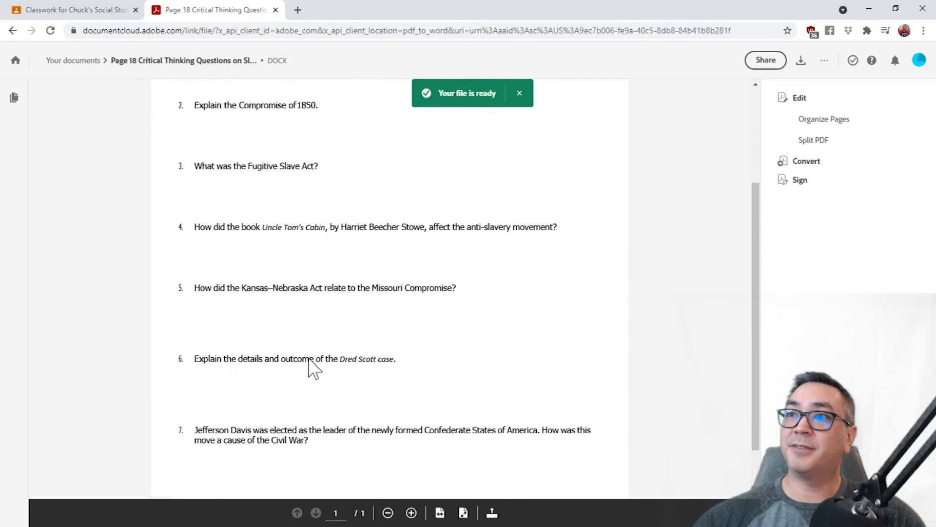
{"action": "scroll", "coordinate": [309, 370], "scroll_direction": "up", "scroll_amount": 4}
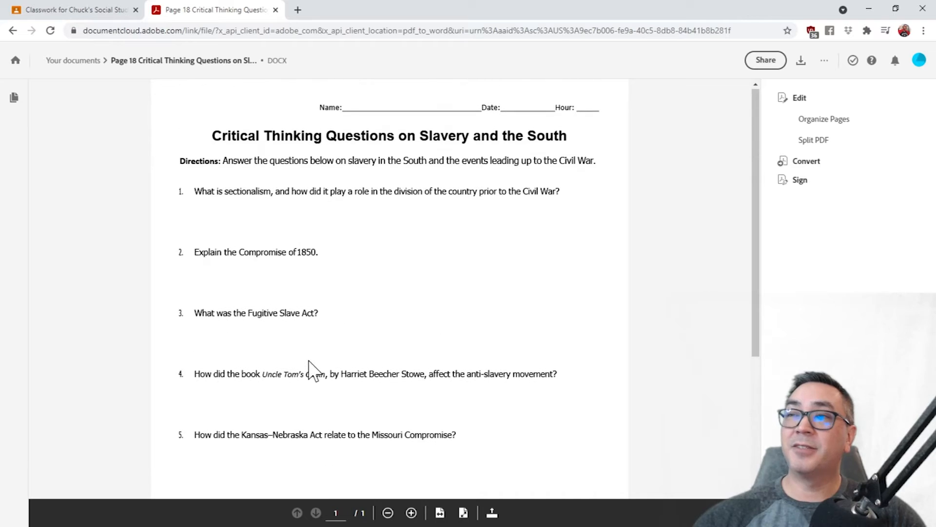
{"action": "scroll", "coordinate": [308, 360], "scroll_direction": "down", "scroll_amount": 4}
{"action": "scroll", "coordinate": [309, 359], "scroll_direction": "up", "scroll_amount": 4}
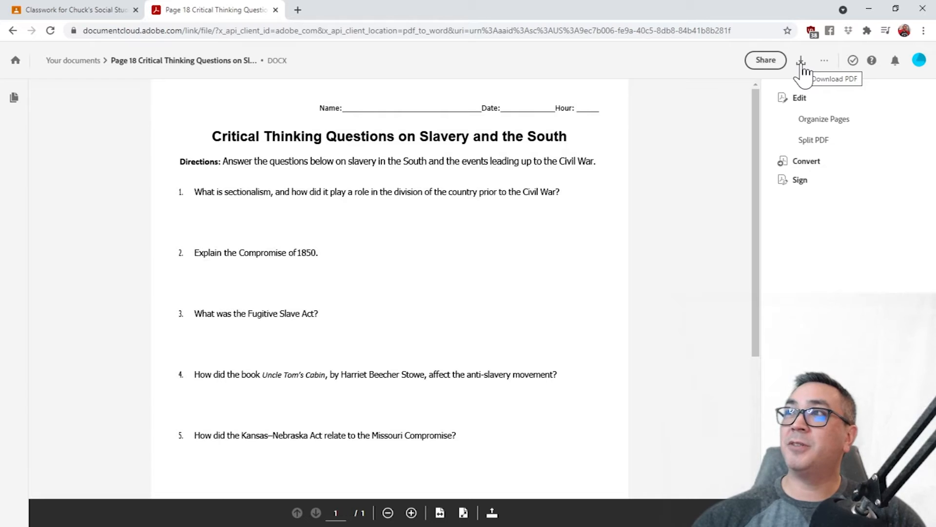
{"action": "left_click", "coordinate": [802, 62]}
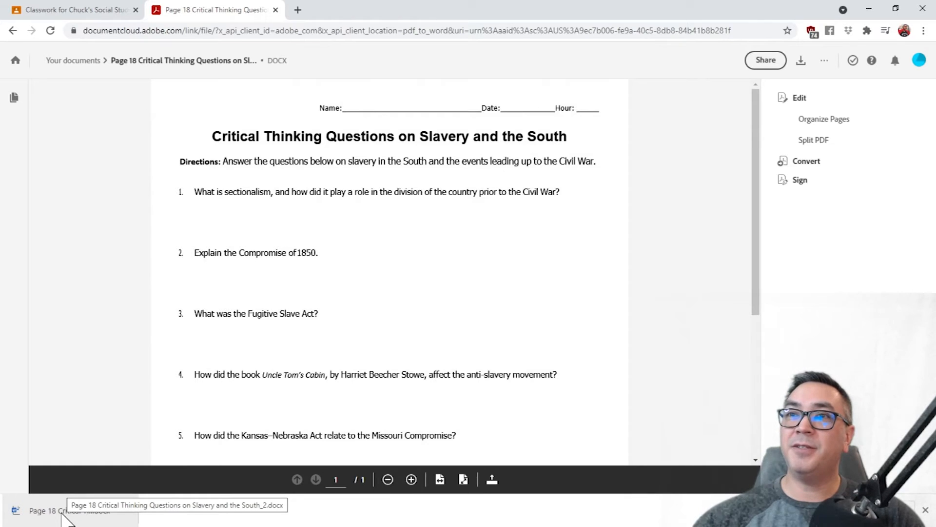
{"action": "left_click", "coordinate": [63, 513]}
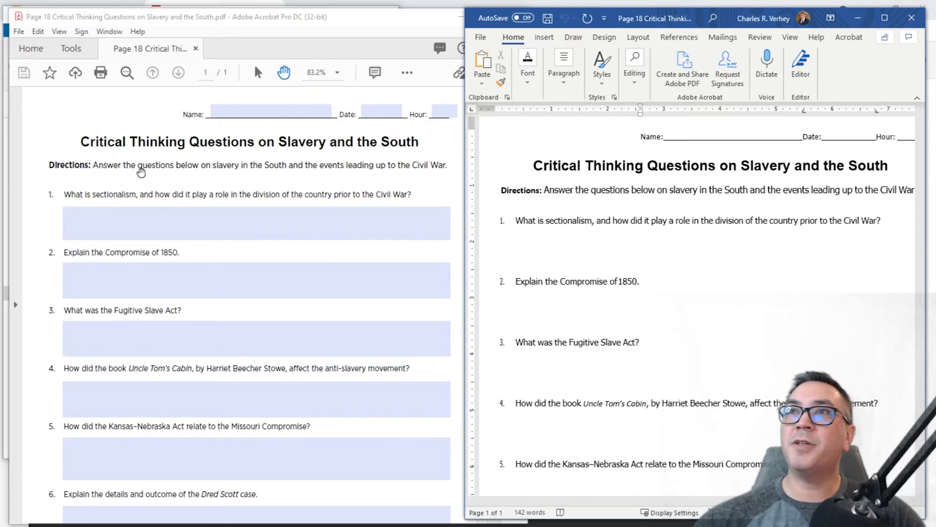
Compare the converted Word worksheet with the original PDF and close the Word document.
{"action": "left_click", "coordinate": [139, 165]}
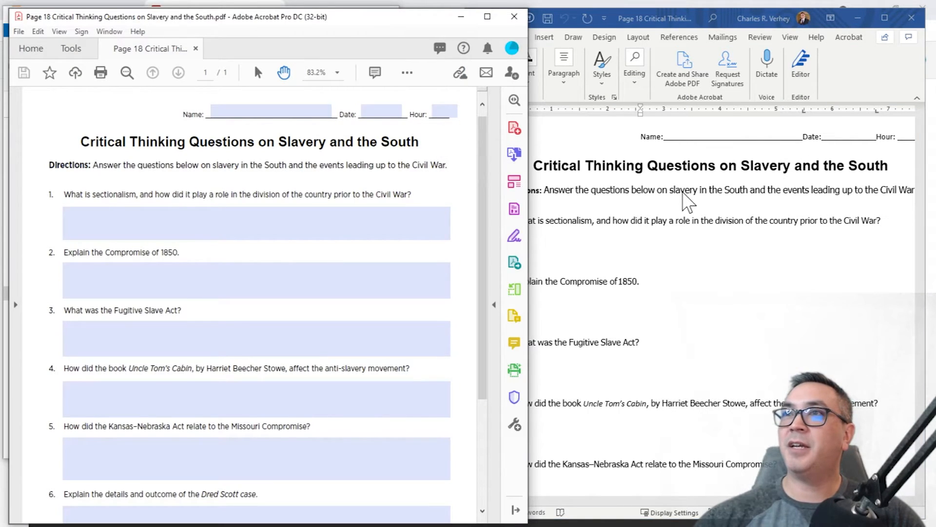
{"action": "left_click", "coordinate": [703, 173]}
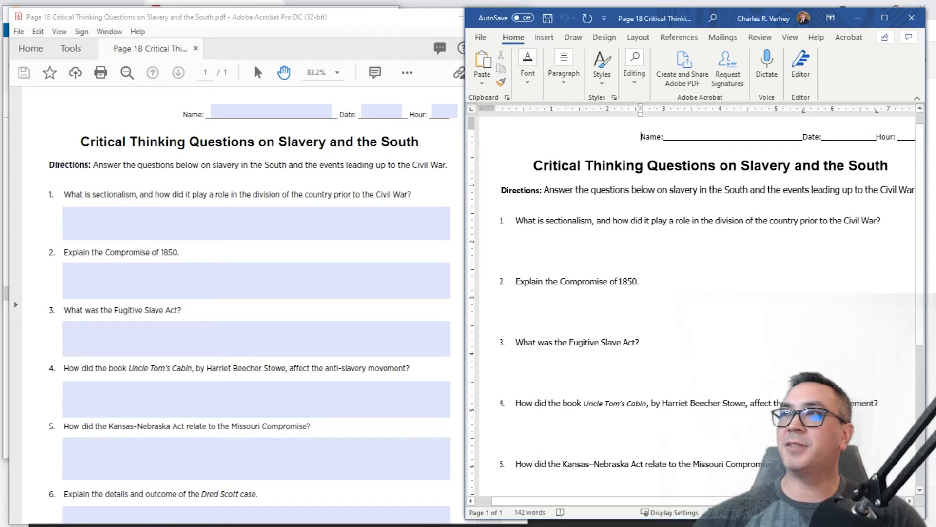
{"action": "scroll", "coordinate": [698, 293], "scroll_direction": "down", "scroll_amount": 5}
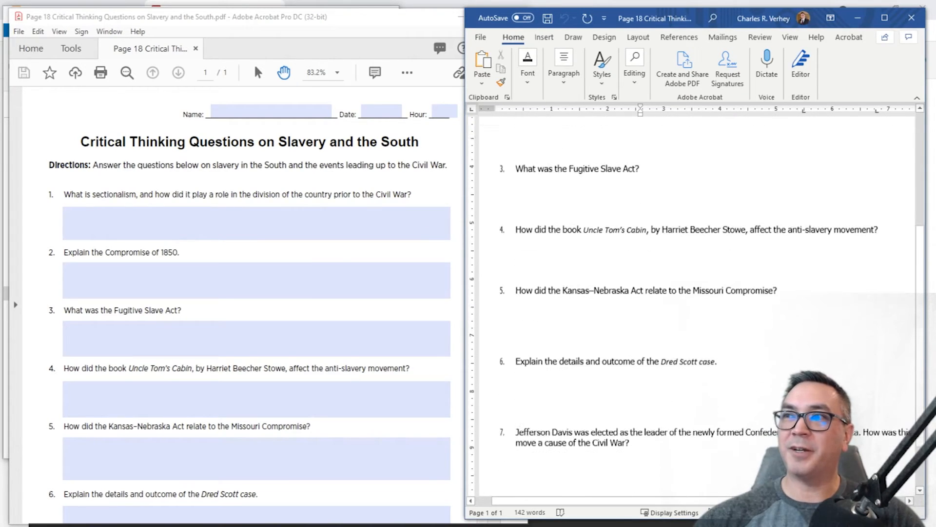
{"action": "scroll", "coordinate": [697, 293], "scroll_direction": "up", "scroll_amount": 6}
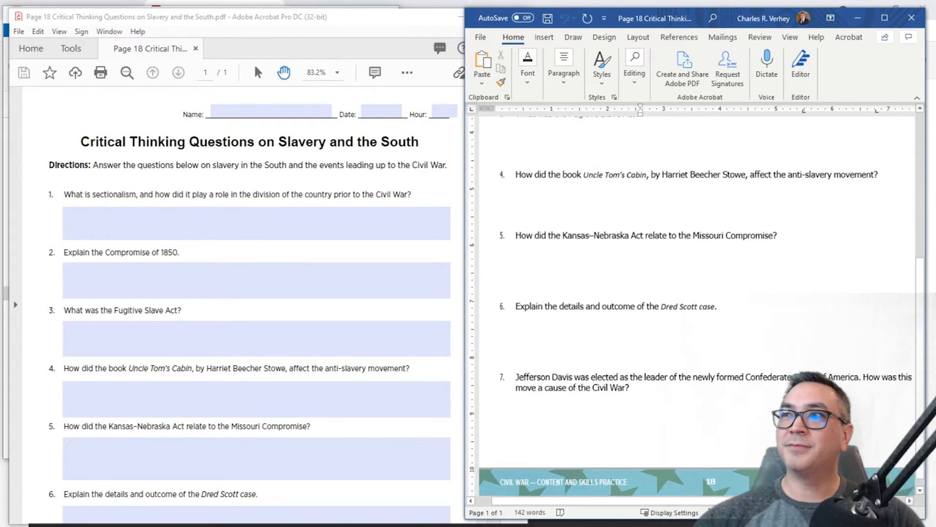
{"action": "left_click", "coordinate": [668, 224]}
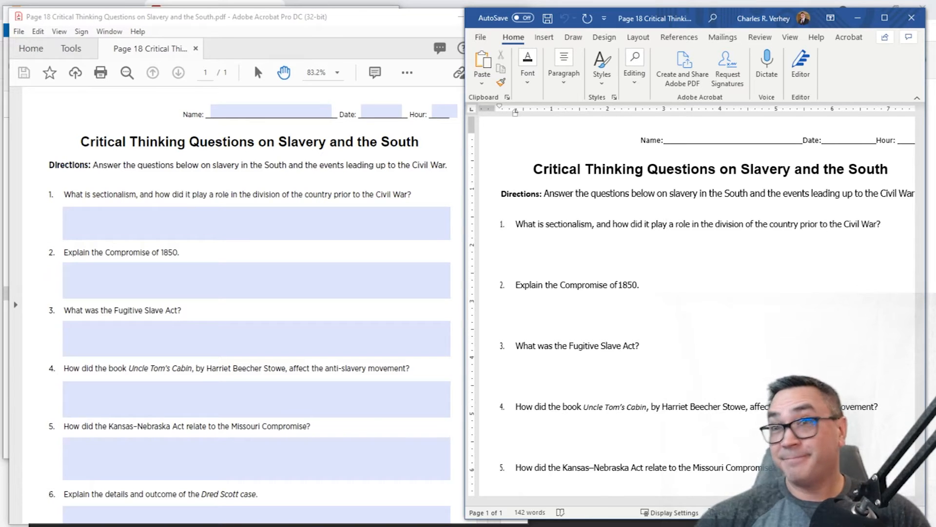
{"action": "left_click", "coordinate": [912, 19]}
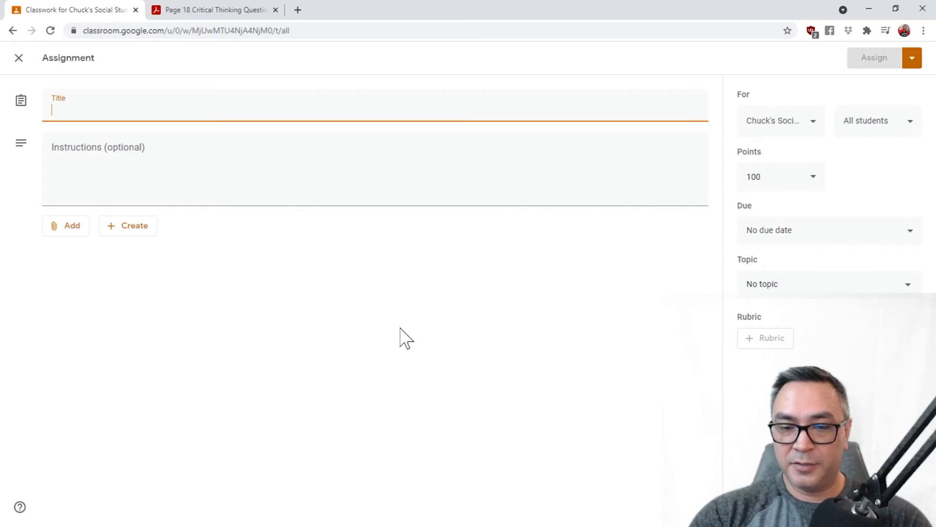
Title the Google Classroom assignment "Critical thinking questions" and enter "Due on Friday!" as its instructions.
{"action": "type", "text": "Critical thinking questions"}
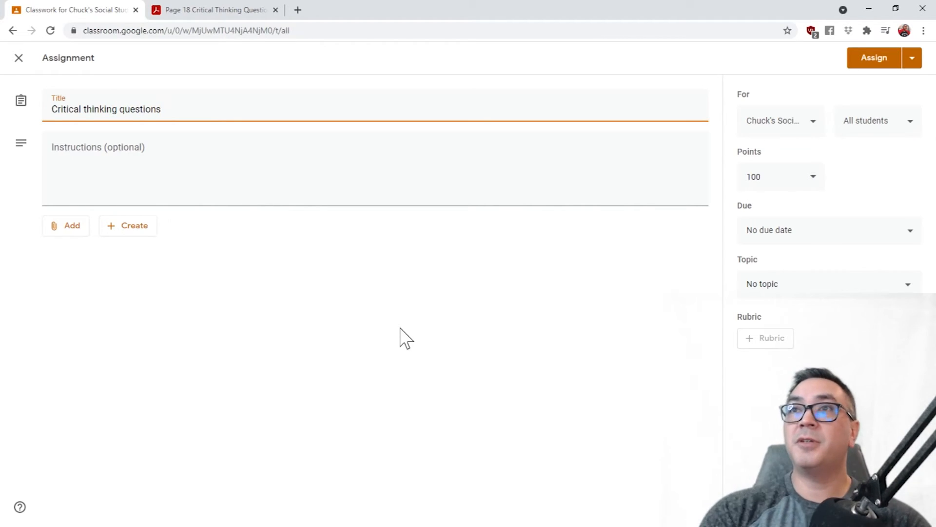
{"action": "key", "text": "Tab"}
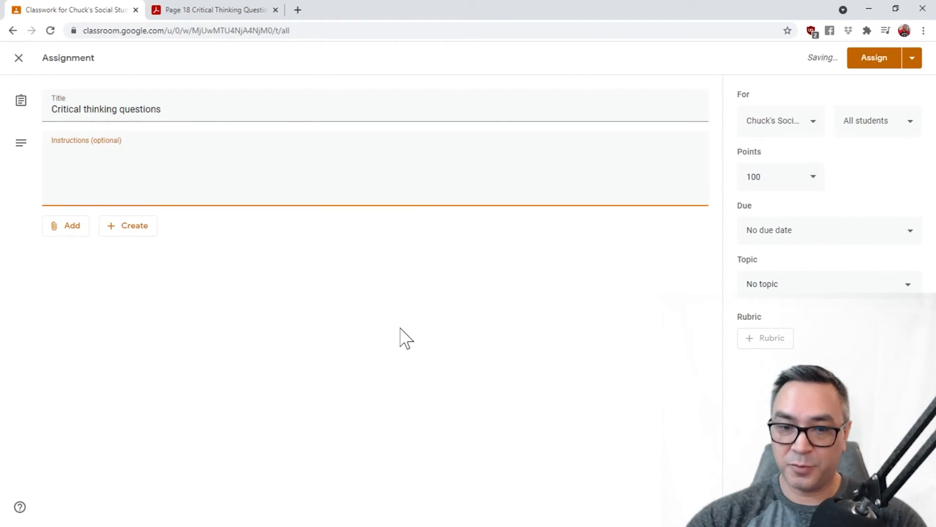
{"action": "type", "text": "Due on Friday!"}
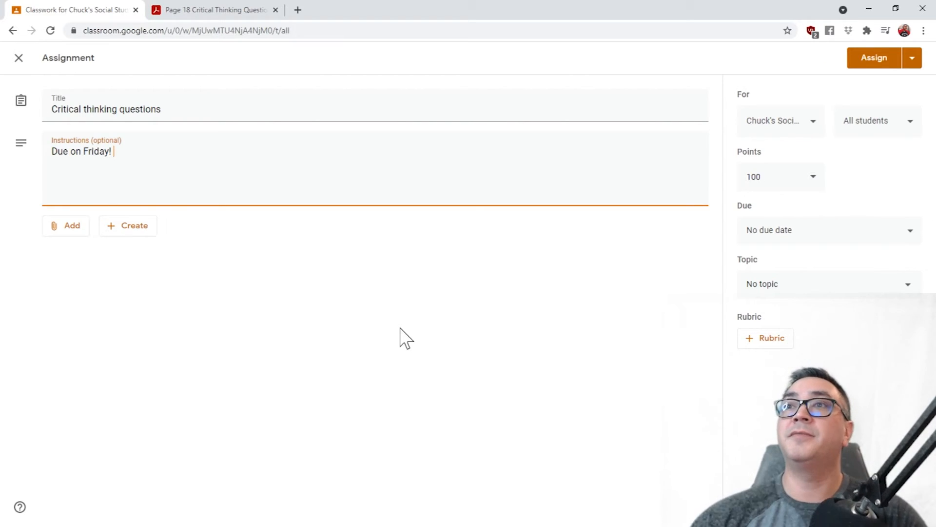
{"action": "left_click", "coordinate": [161, 330]}
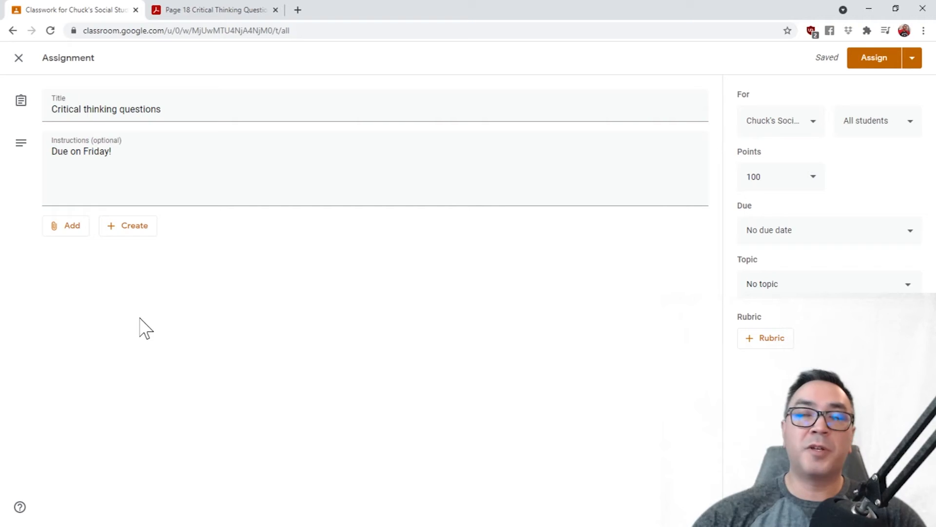
Create a new Google Docs document for the assignment and check its attachment in Classroom.
{"action": "left_click", "coordinate": [56, 228]}
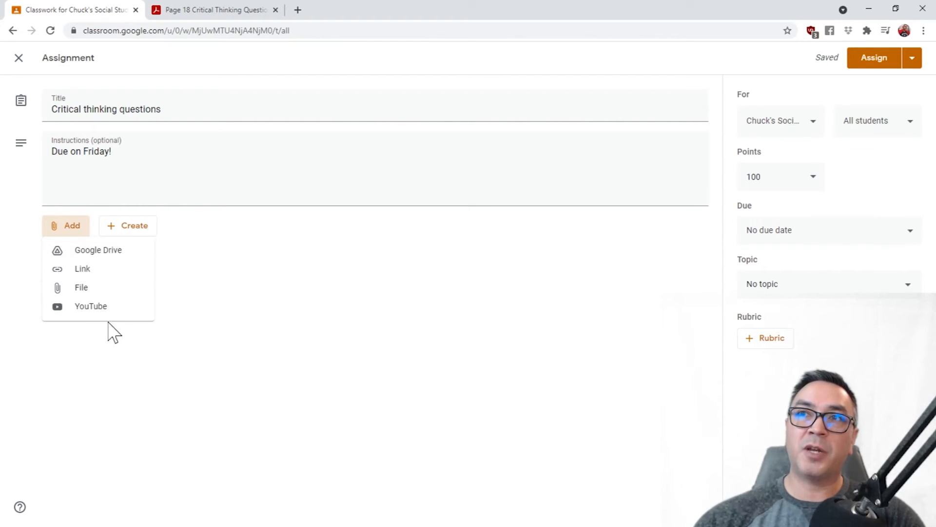
{"action": "left_click", "coordinate": [261, 302]}
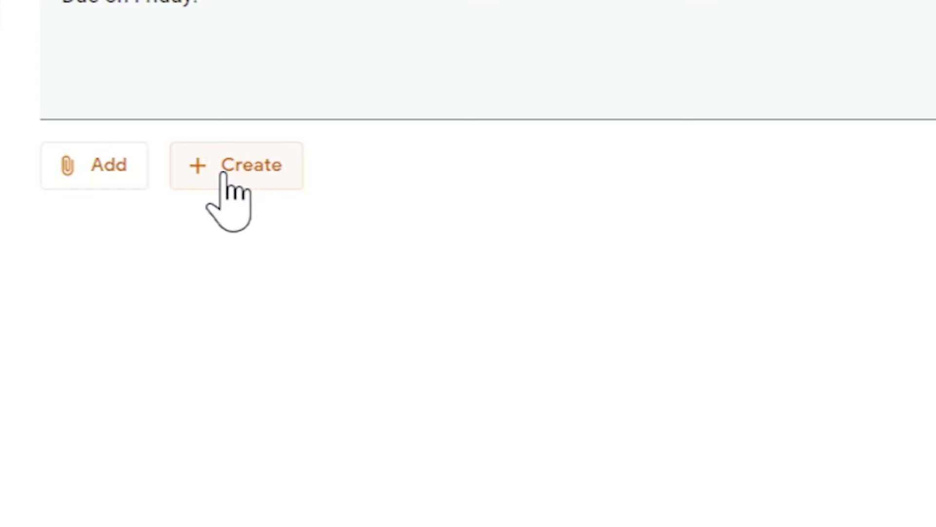
{"action": "left_click", "coordinate": [224, 173]}
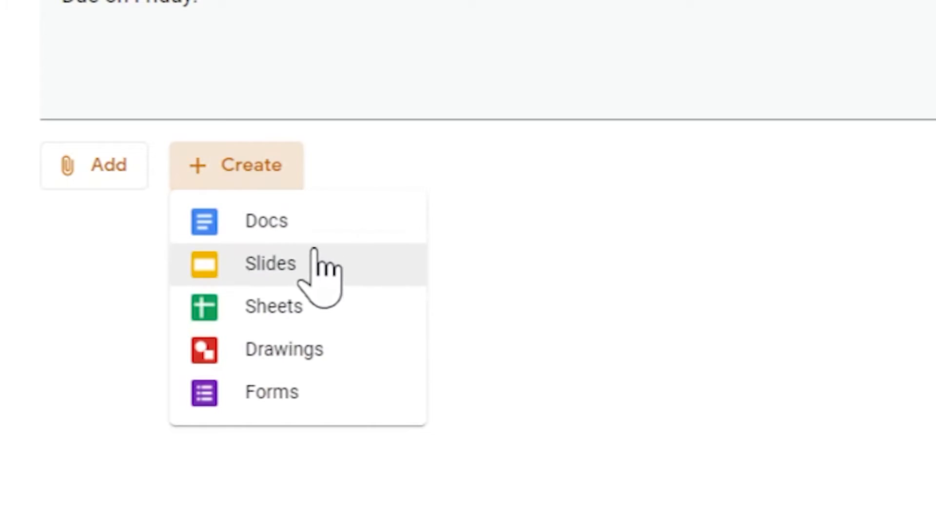
{"action": "left_click", "coordinate": [264, 228]}
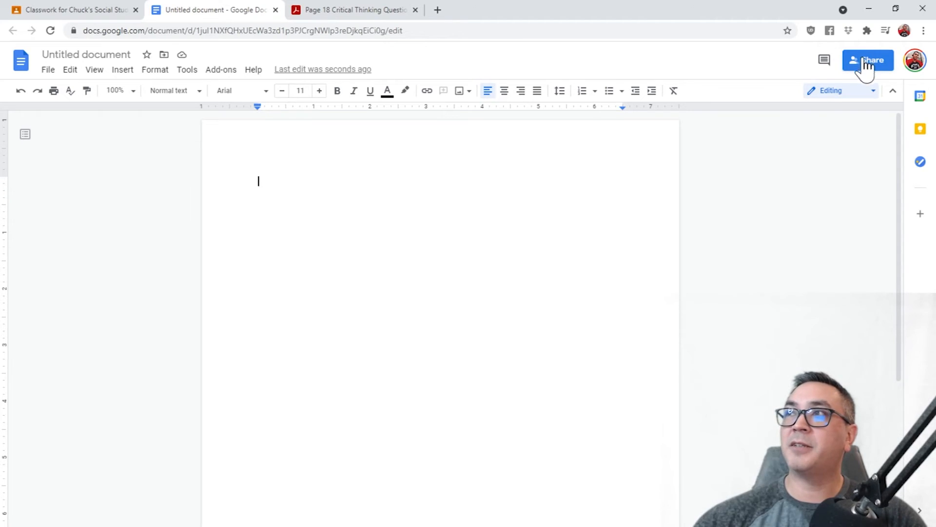
{"action": "left_click", "coordinate": [43, 11]}
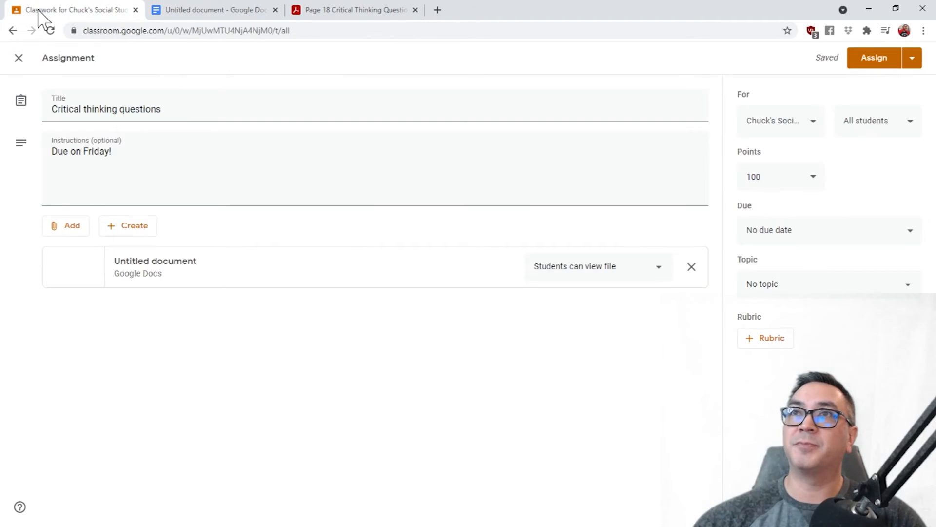
Rename the assignment's untitled Google Docs document "Critical thinking questions".
{"action": "left_click", "coordinate": [186, 12]}
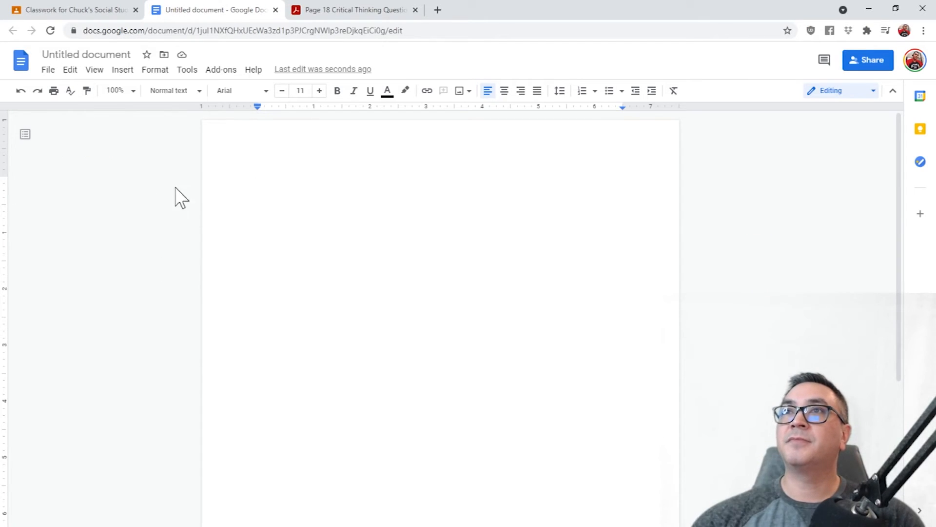
{"action": "left_click", "coordinate": [86, 54]}
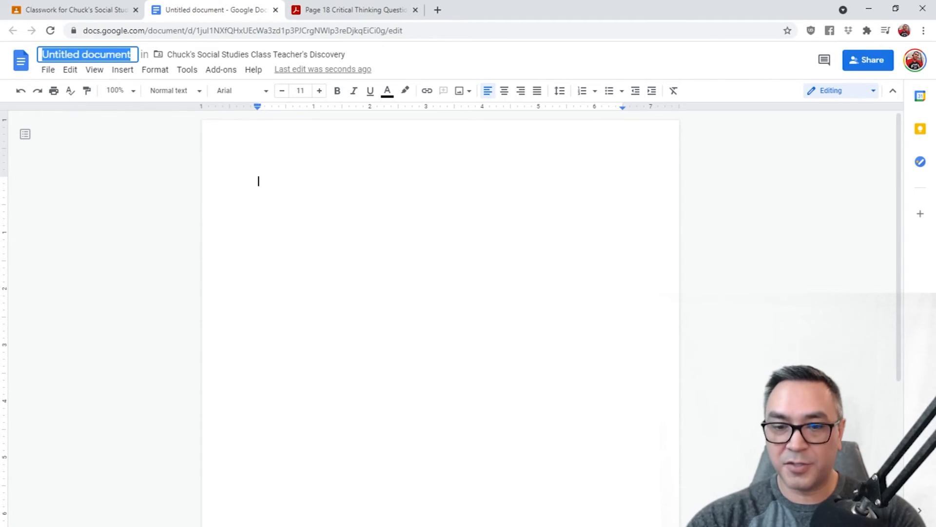
{"action": "type", "text": "Critical thinking questions"}
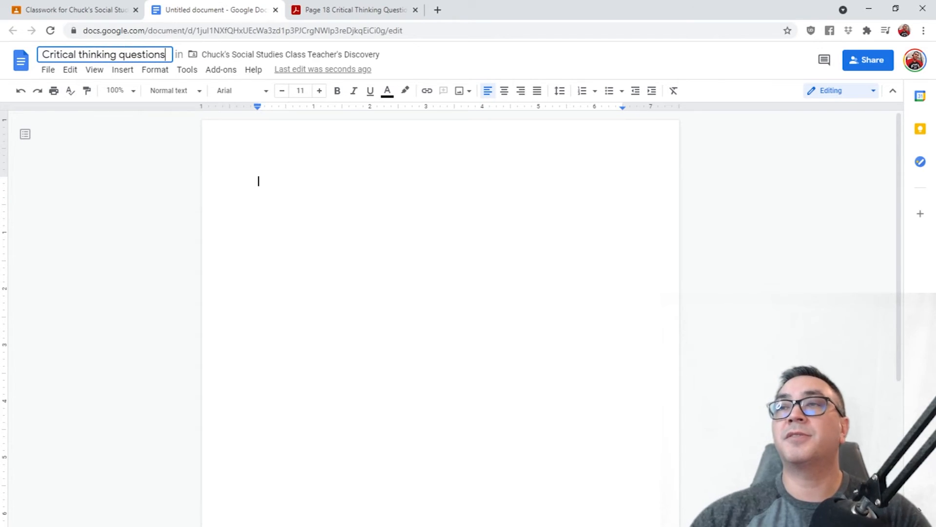
{"action": "key", "text": "Return"}
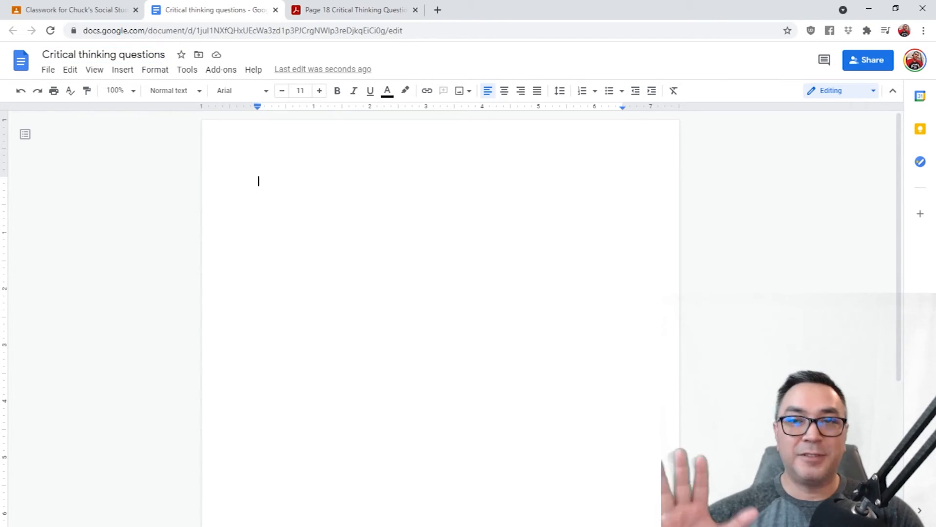
Upload "Page 18 Critical Thinking Questions on Slavery and the South.pdf" from the Student Pages folder through the document's file-open dialog.
{"action": "left_click", "coordinate": [48, 69]}
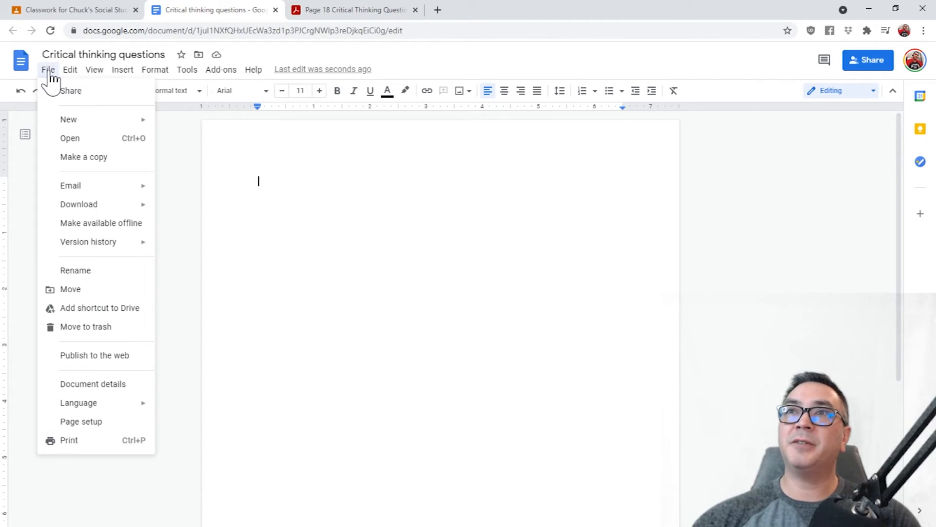
{"action": "left_click", "coordinate": [80, 143]}
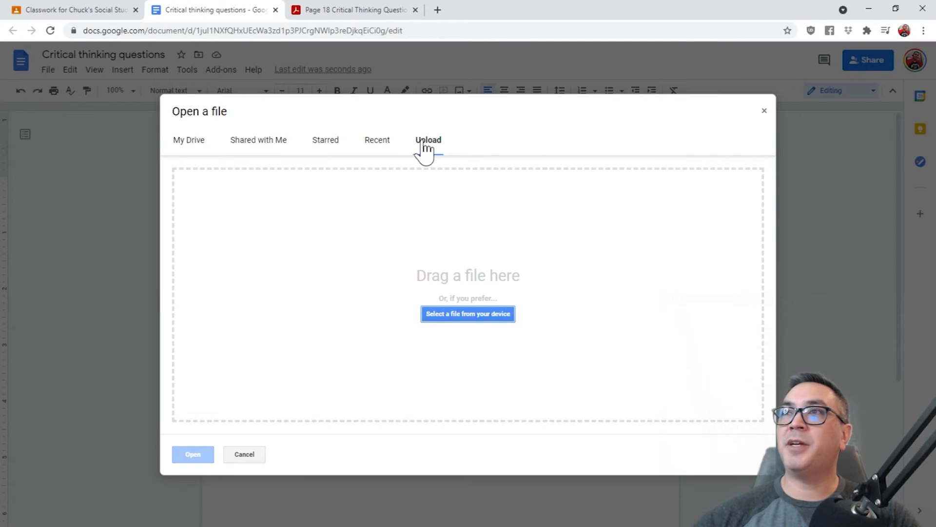
{"action": "left_click", "coordinate": [474, 318]}
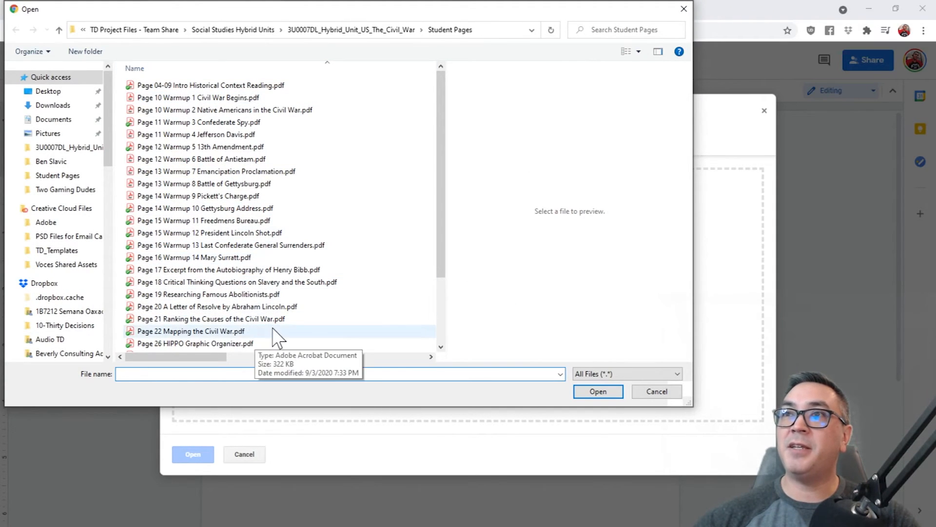
{"action": "left_click", "coordinate": [203, 285]}
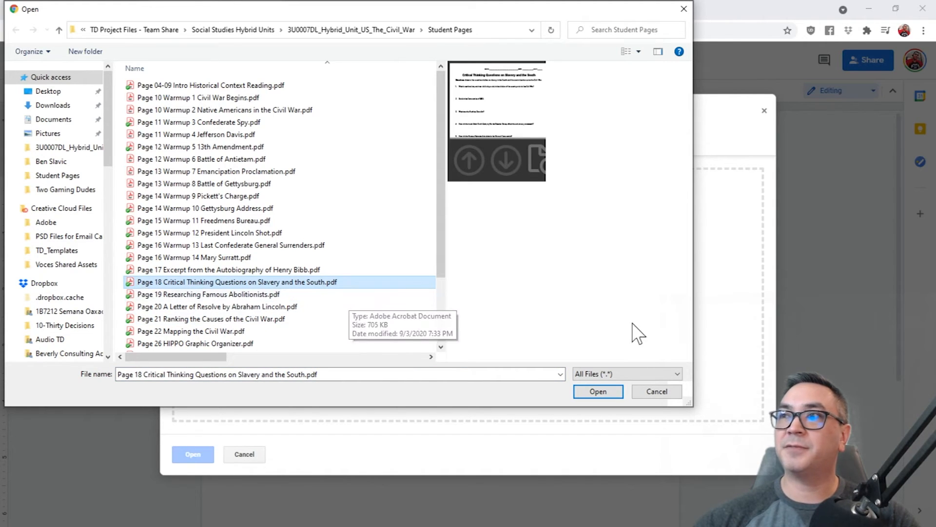
{"action": "left_click", "coordinate": [598, 391]}
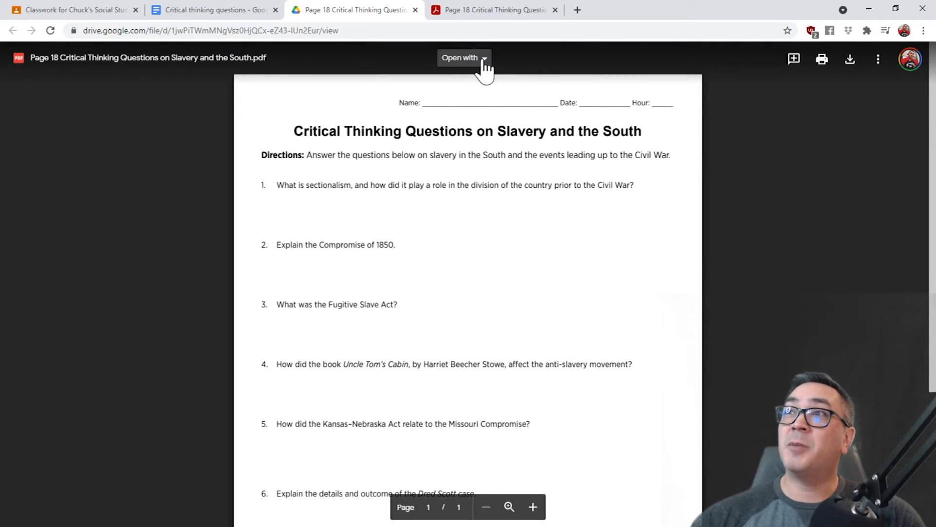
Convert the uploaded PDF by opening it with Google Docs and check the converted worksheet through to question 7.
{"action": "left_click", "coordinate": [484, 61]}
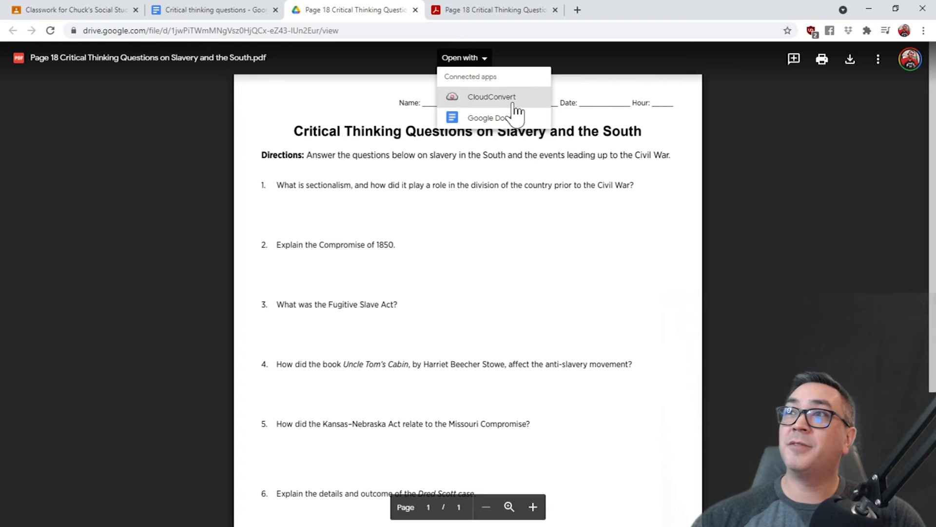
{"action": "left_click", "coordinate": [502, 122]}
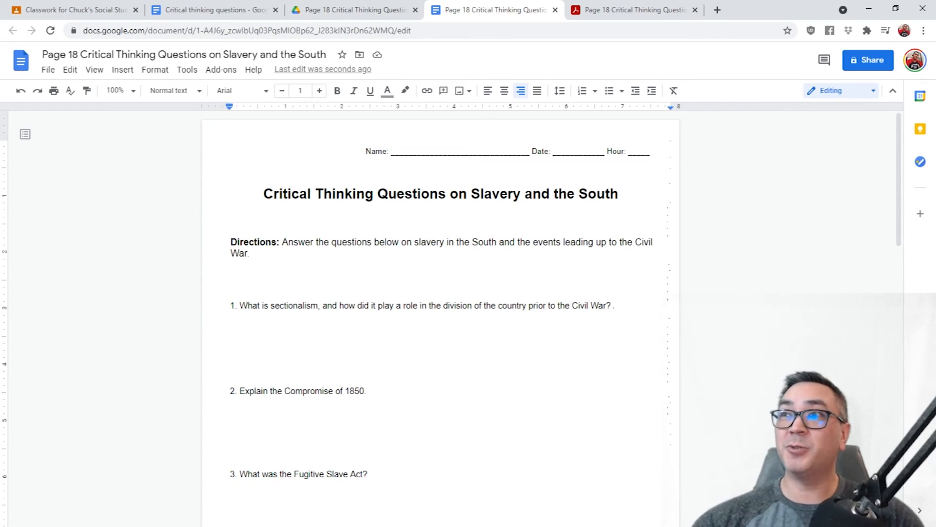
{"action": "scroll", "coordinate": [440, 317], "scroll_direction": "down", "scroll_amount": 15}
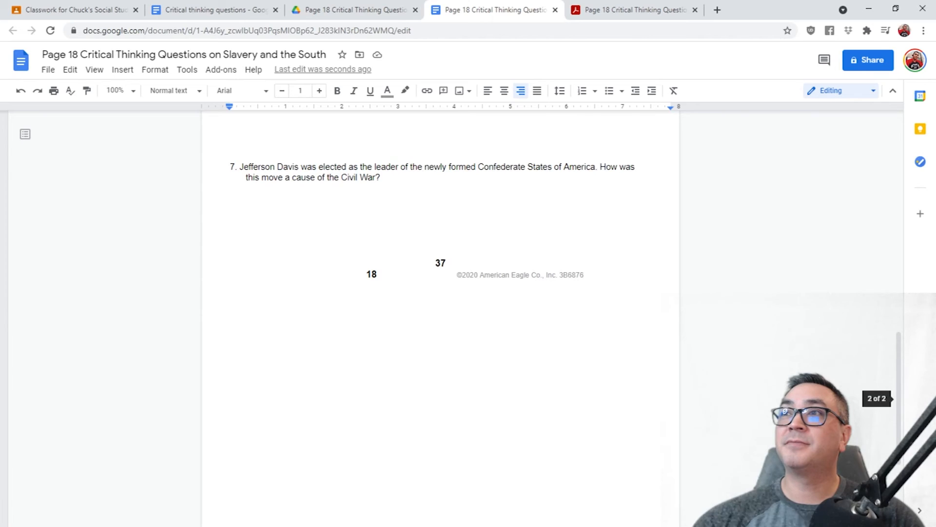
{"action": "scroll", "coordinate": [529, 266], "scroll_direction": "up", "scroll_amount": 15}
Copy the entire converted worksheet into the blank "Critical thinking questions" document.
{"action": "left_click", "coordinate": [529, 266]}
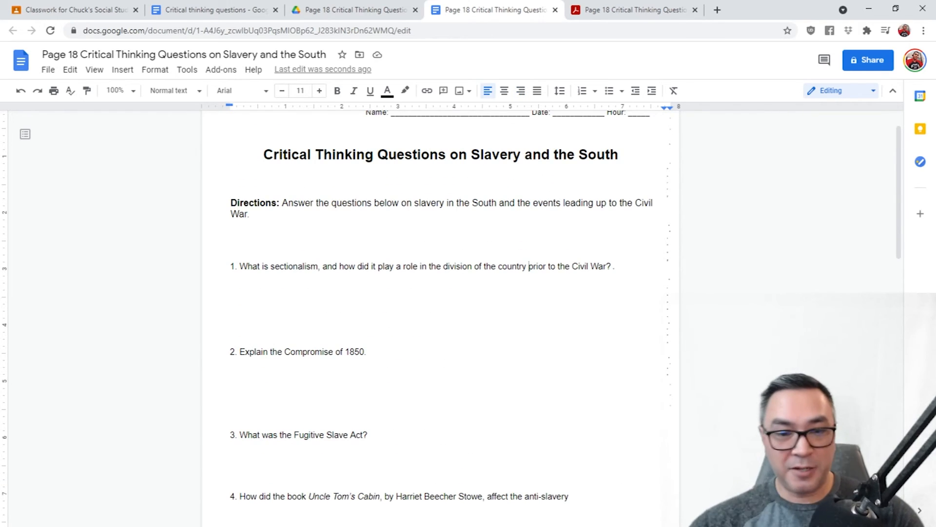
{"action": "key", "text": "ctrl+a"}
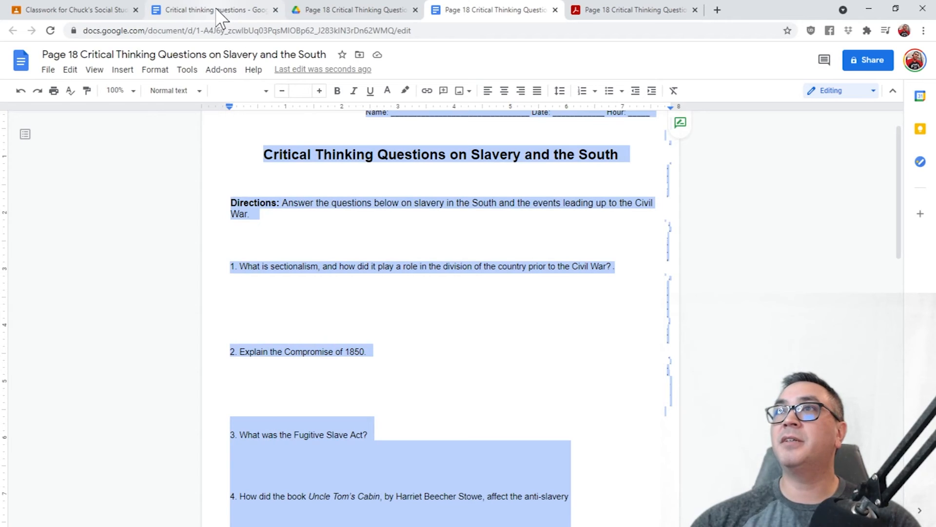
{"action": "left_click", "coordinate": [181, 14]}
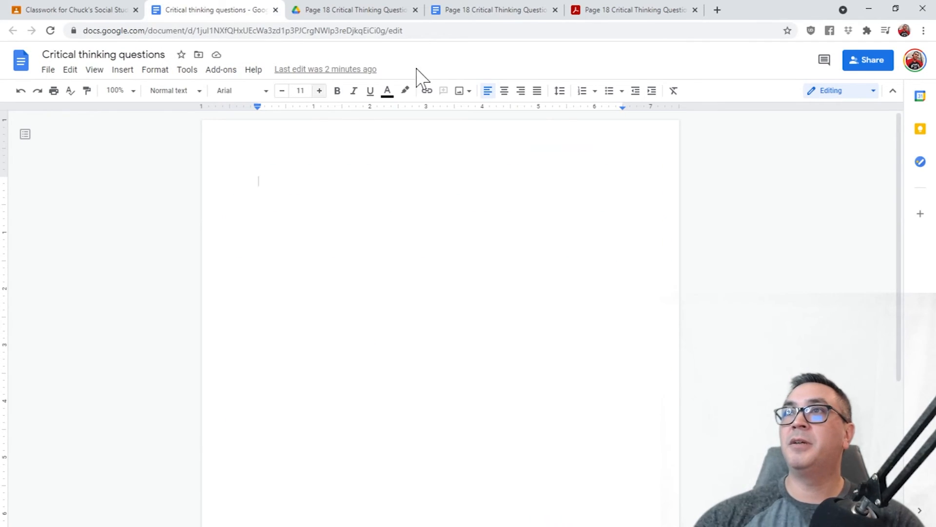
{"action": "left_click", "coordinate": [73, 14]}
{"action": "left_click", "coordinate": [218, 14]}
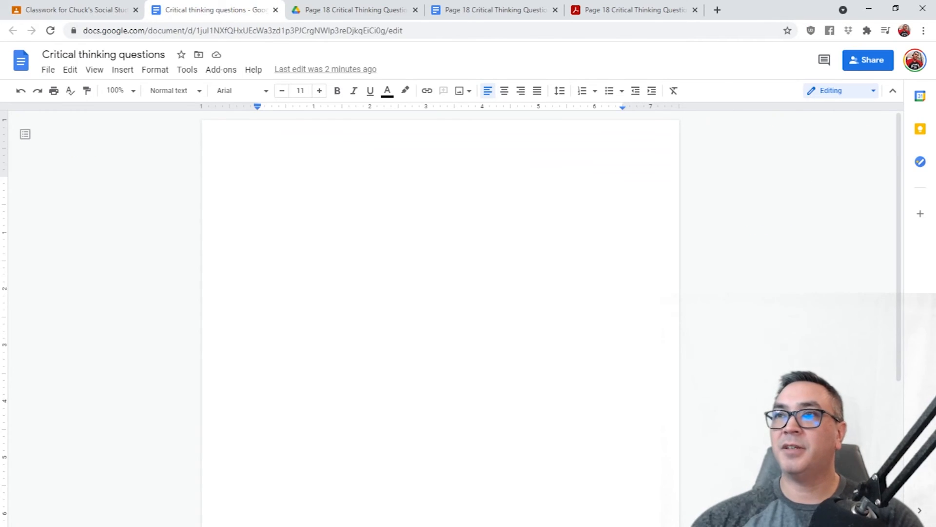
{"action": "key", "text": "ctrl+v"}
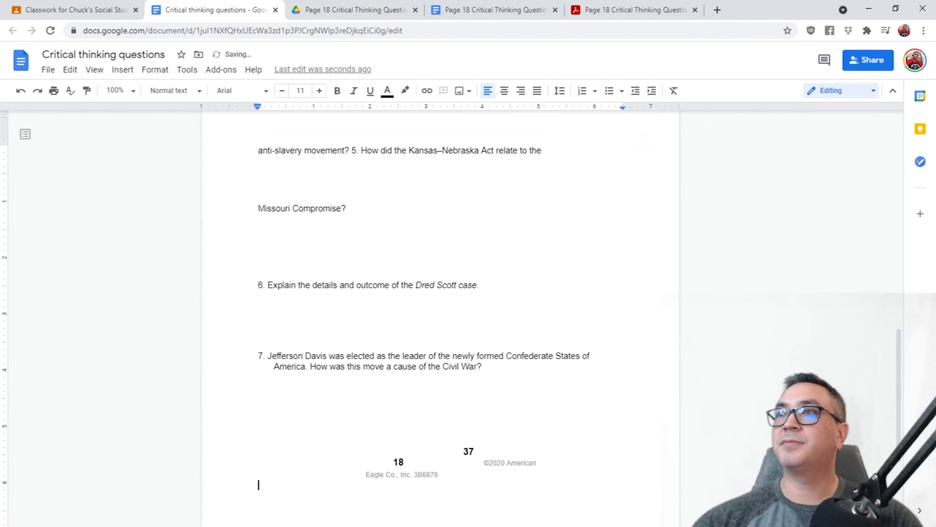
{"action": "scroll", "coordinate": [441, 317], "scroll_direction": "up", "scroll_amount": 20}
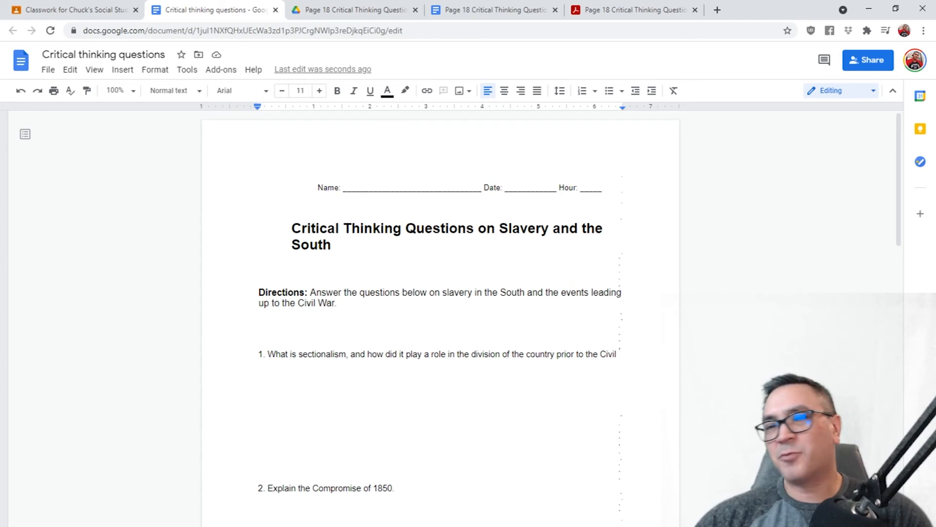
Review the pasted layout, try deleting the blank space inside question 5 on the second page, and undo the deletion.
{"action": "scroll", "coordinate": [440, 317], "scroll_direction": "down", "scroll_amount": 3}
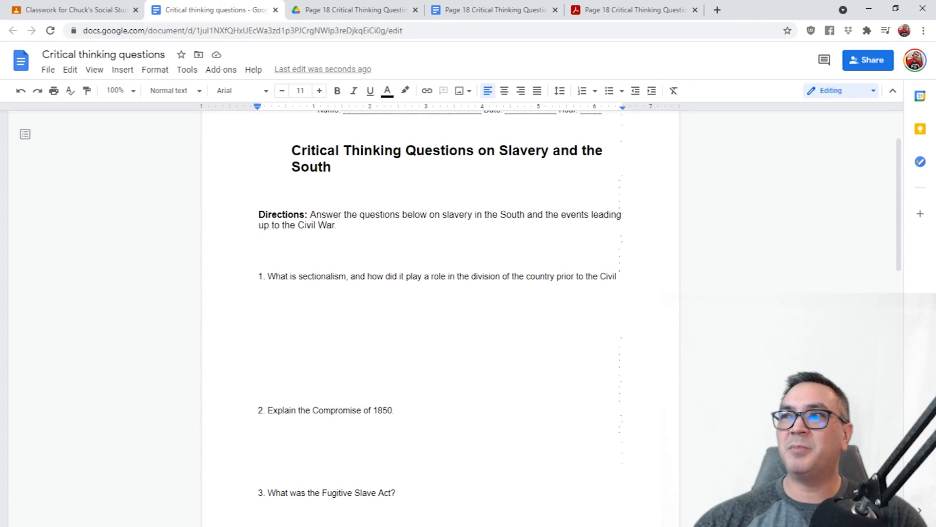
{"action": "scroll", "coordinate": [440, 317], "scroll_direction": "down", "scroll_amount": 15}
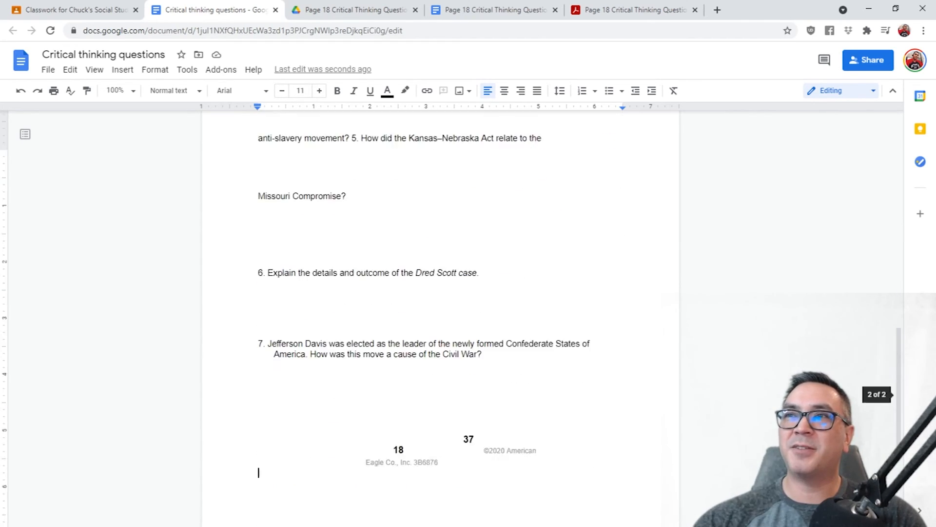
{"action": "scroll", "coordinate": [440, 317], "scroll_direction": "up", "scroll_amount": 6}
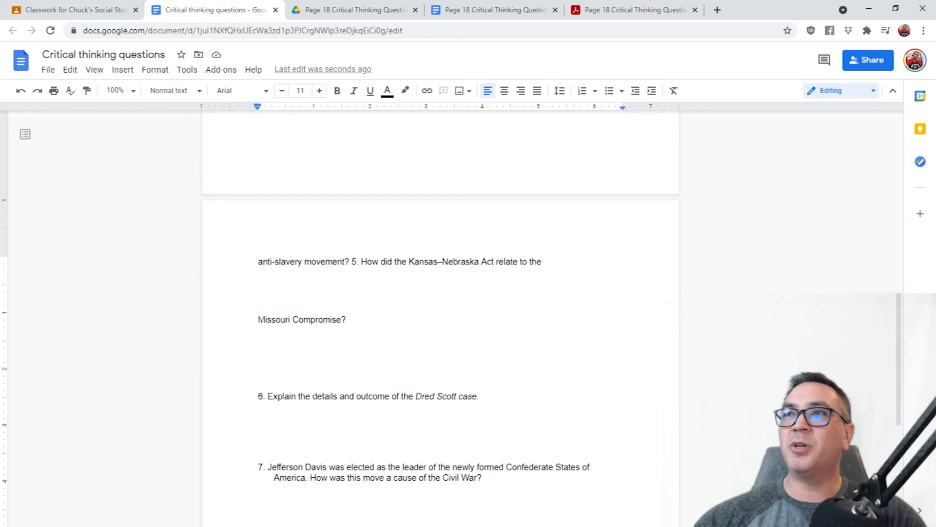
{"action": "key", "text": "Delete"}
{"action": "key", "text": "Delete"}
{"action": "key", "text": "Delete"}
{"action": "key", "text": "ctrl+z"}
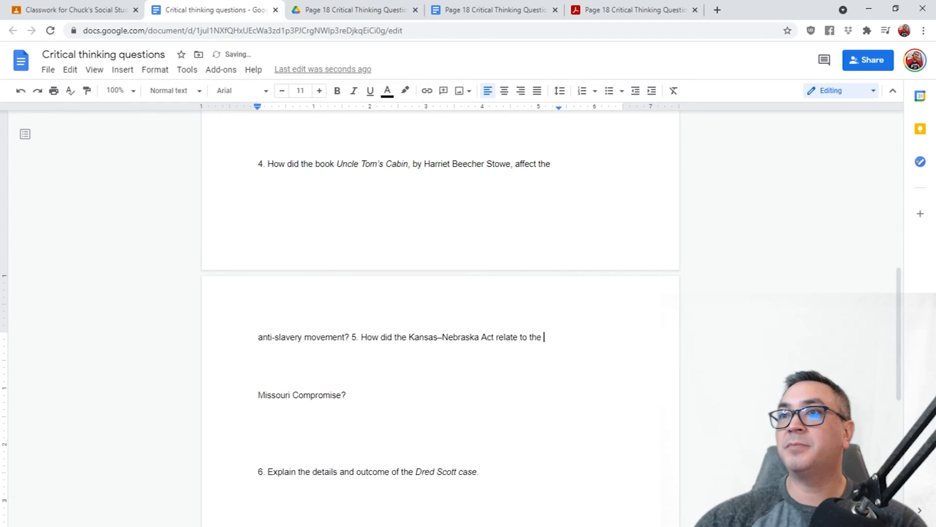
Set the line spacing of the whole worksheet to 1.5.
{"action": "scroll", "coordinate": [440, 317], "scroll_direction": "up", "scroll_amount": 10}
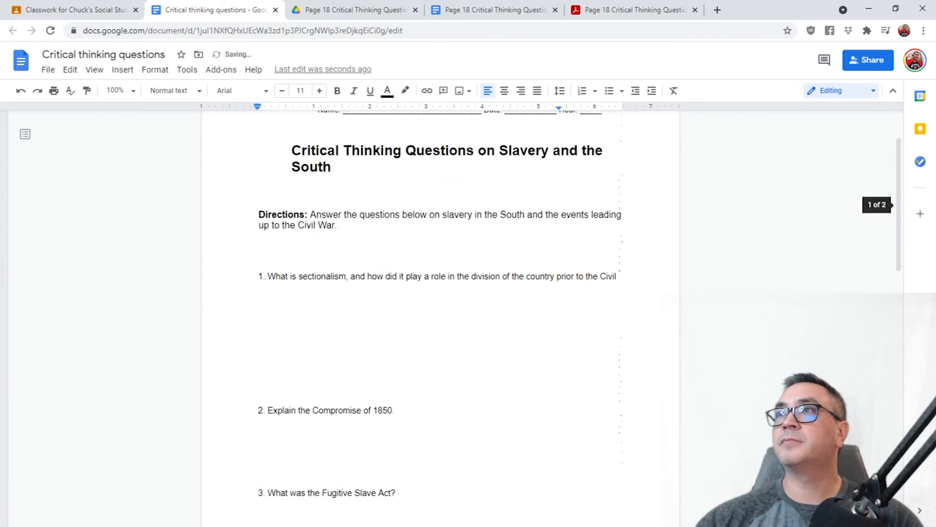
{"action": "scroll", "coordinate": [417, 239], "scroll_direction": "down", "scroll_amount": 7}
{"action": "double_click", "coordinate": [417, 240]}
{"action": "scroll", "coordinate": [417, 240], "scroll_direction": "up", "scroll_amount": 7}
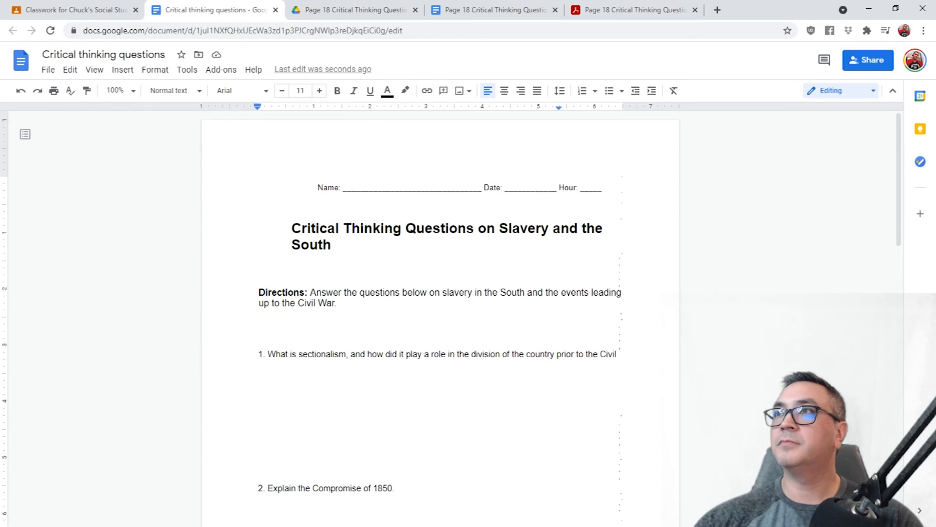
{"action": "key", "text": "ctrl+a"}
{"action": "left_click", "coordinate": [560, 92]}
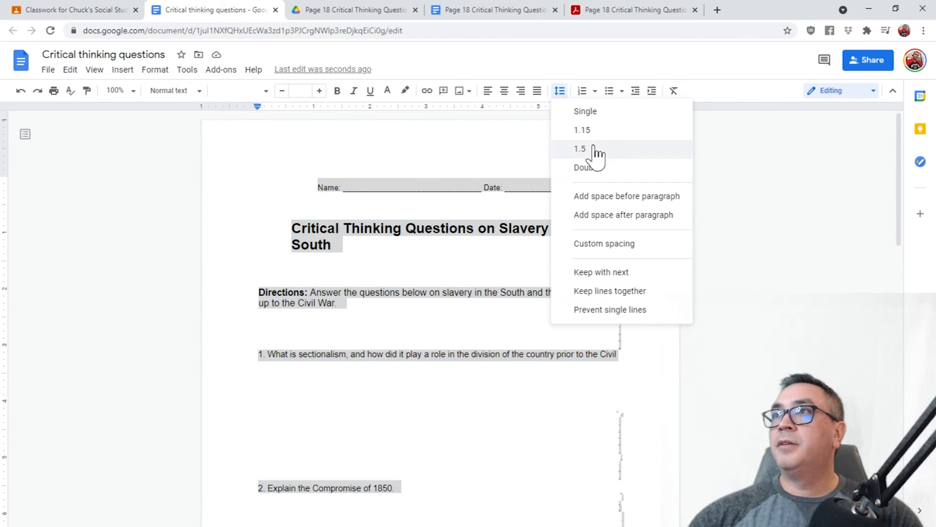
{"action": "left_click", "coordinate": [595, 146]}
{"action": "left_click", "coordinate": [390, 324]}
{"action": "scroll", "coordinate": [390, 324], "scroll_direction": "down", "scroll_amount": 9}
{"action": "scroll", "coordinate": [691, 331], "scroll_direction": "up", "scroll_amount": 6}
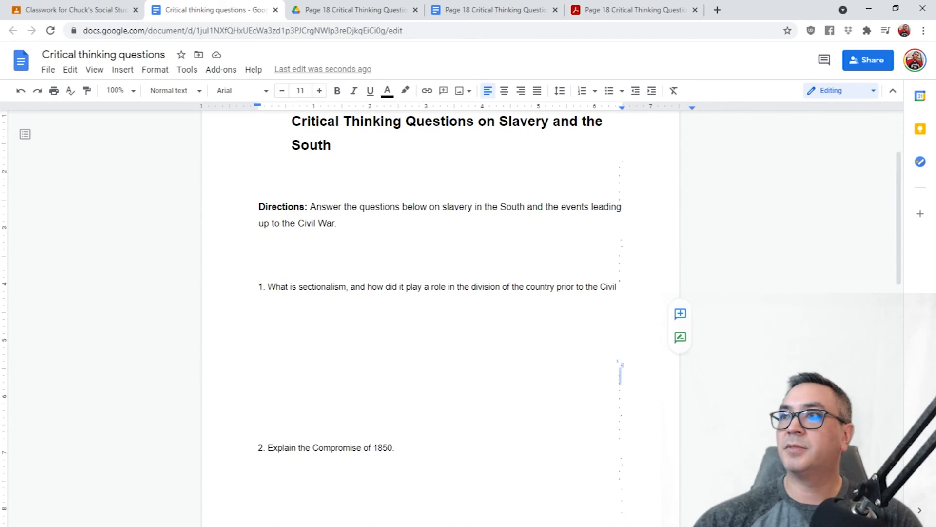
Delete the excess gap below question 1 and the page numbers and copyright line below question 7, and check the cleaned-up worksheet.
{"action": "key", "text": "BackSpace"}
{"action": "scroll", "coordinate": [441, 317], "scroll_direction": "down", "scroll_amount": 11}
{"action": "left_click_drag", "start_coordinate": [463, 312], "coordinate": [264, 407]}
{"action": "key", "text": "BackSpace"}
{"action": "scroll", "coordinate": [440, 317], "scroll_direction": "up", "scroll_amount": 10}
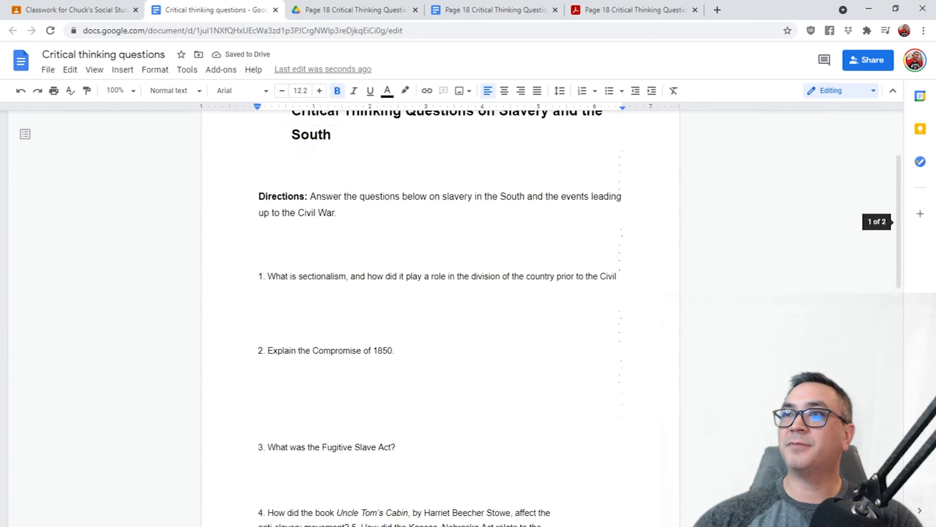
{"action": "scroll", "coordinate": [440, 317], "scroll_direction": "down", "scroll_amount": 5}
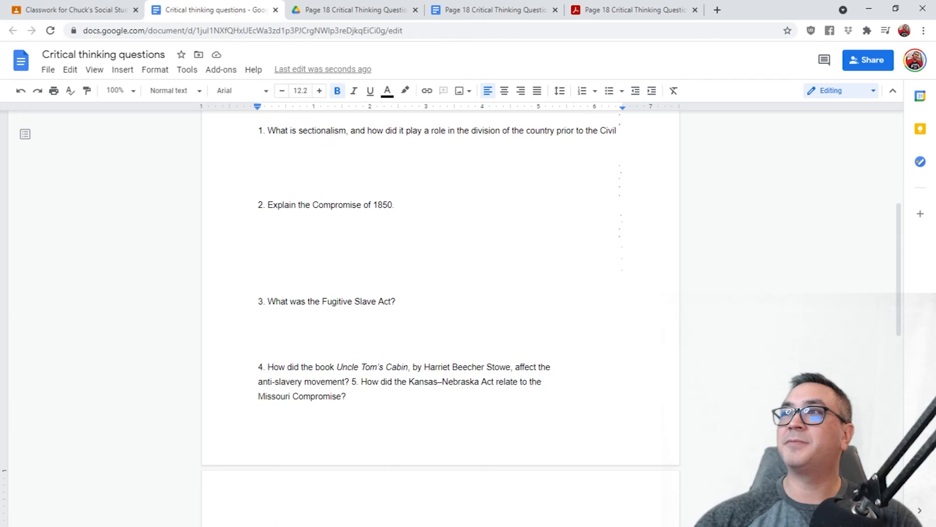
{"action": "scroll", "coordinate": [441, 317], "scroll_direction": "down", "scroll_amount": 6}
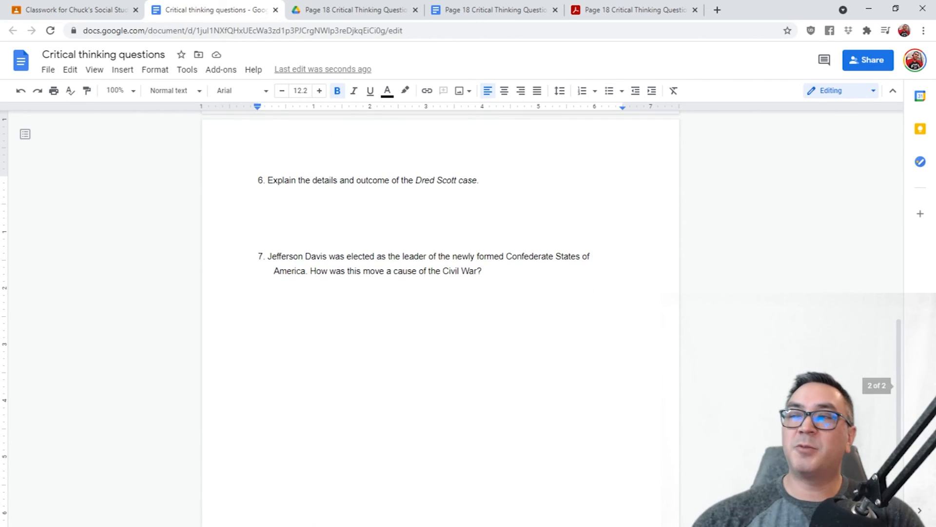
{"action": "scroll", "coordinate": [441, 317], "scroll_direction": "up", "scroll_amount": 12}
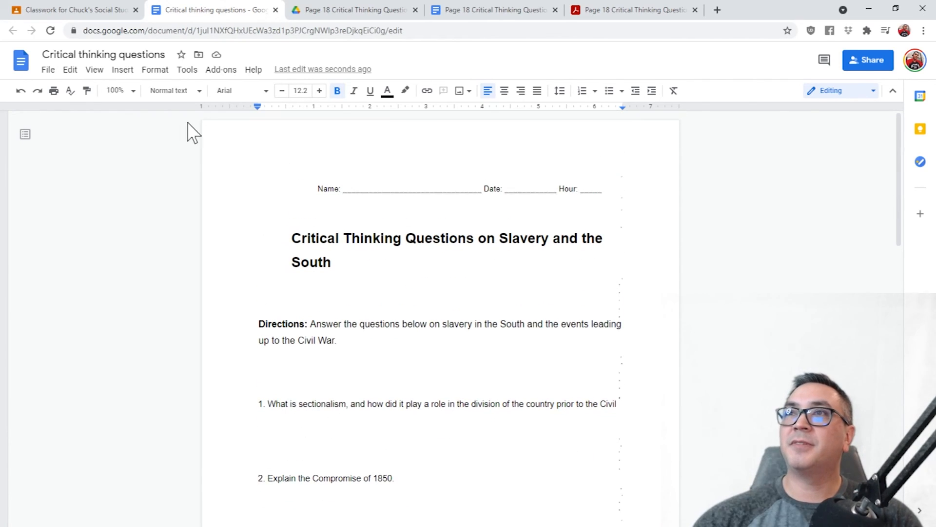
{"action": "left_click", "coordinate": [114, 256]}
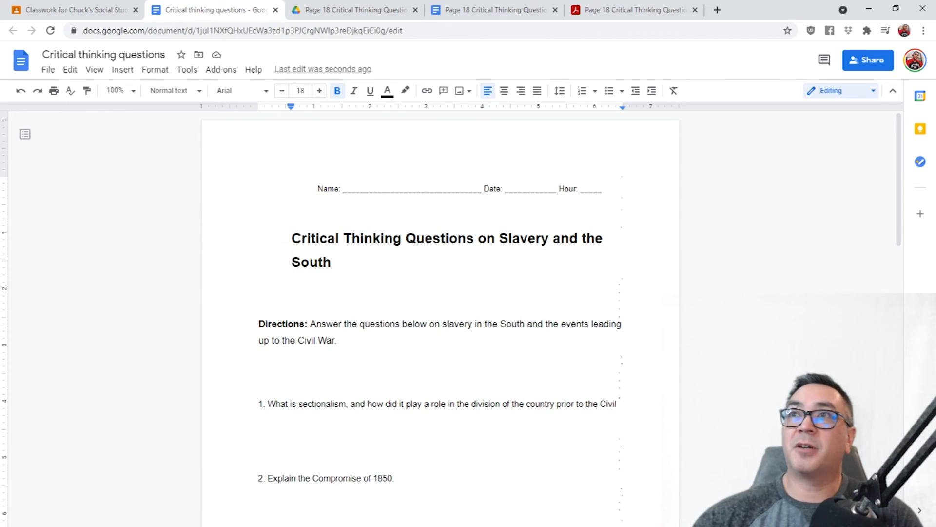
Assign the "Critical thinking questions" assignment in Google Classroom and check its attached Google Docs document.
{"action": "left_click", "coordinate": [74, 10]}
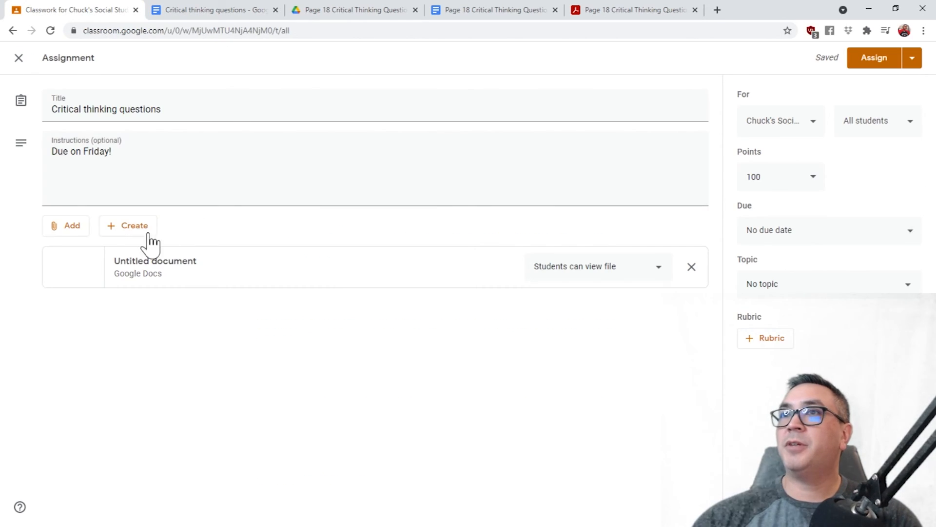
{"action": "left_click", "coordinate": [875, 58]}
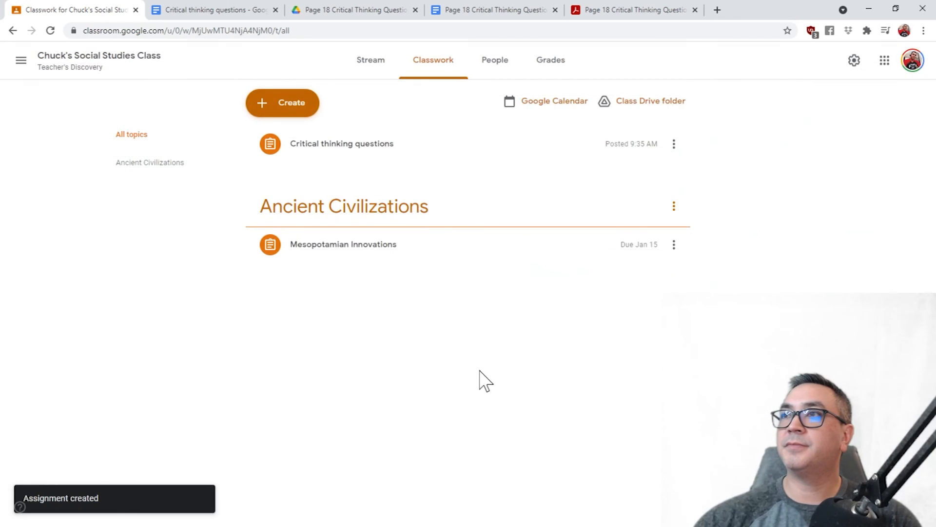
{"action": "left_click", "coordinate": [364, 155]}
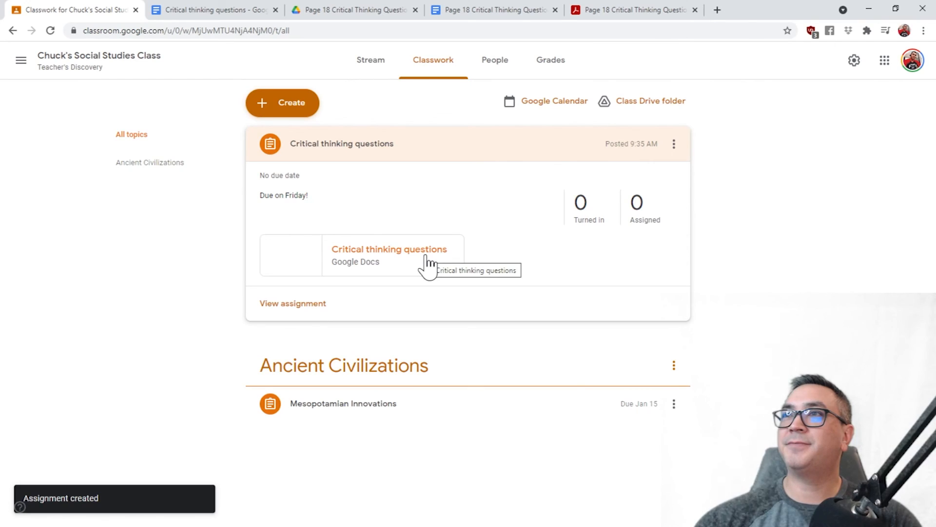
{"action": "left_click", "coordinate": [427, 263]}
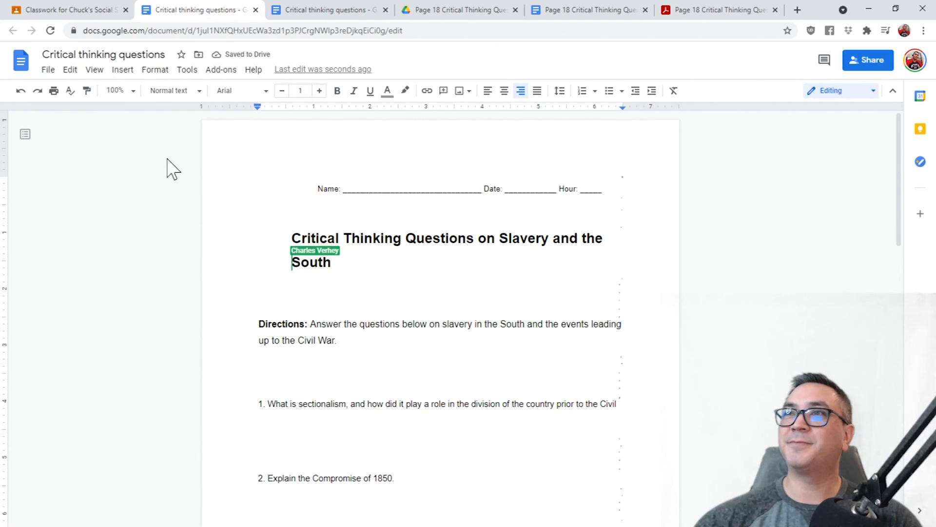
{"action": "left_click", "coordinate": [255, 10]}
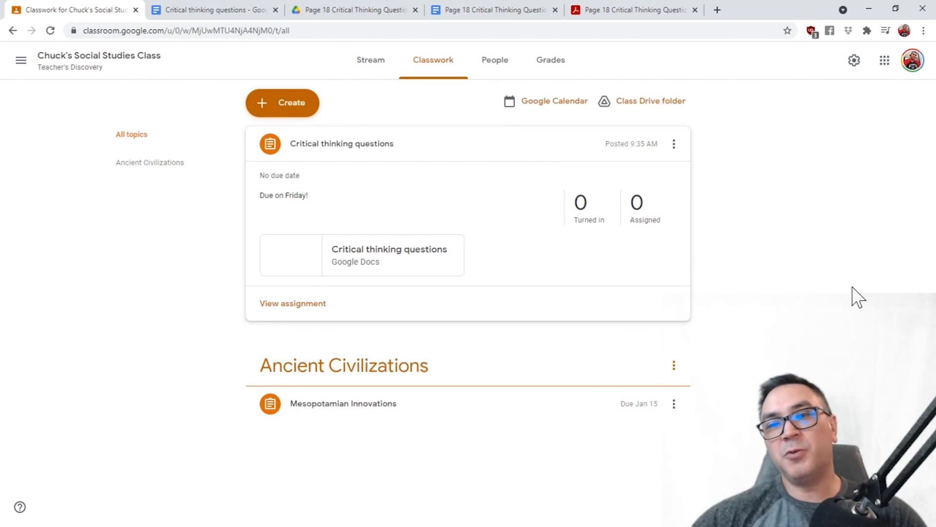